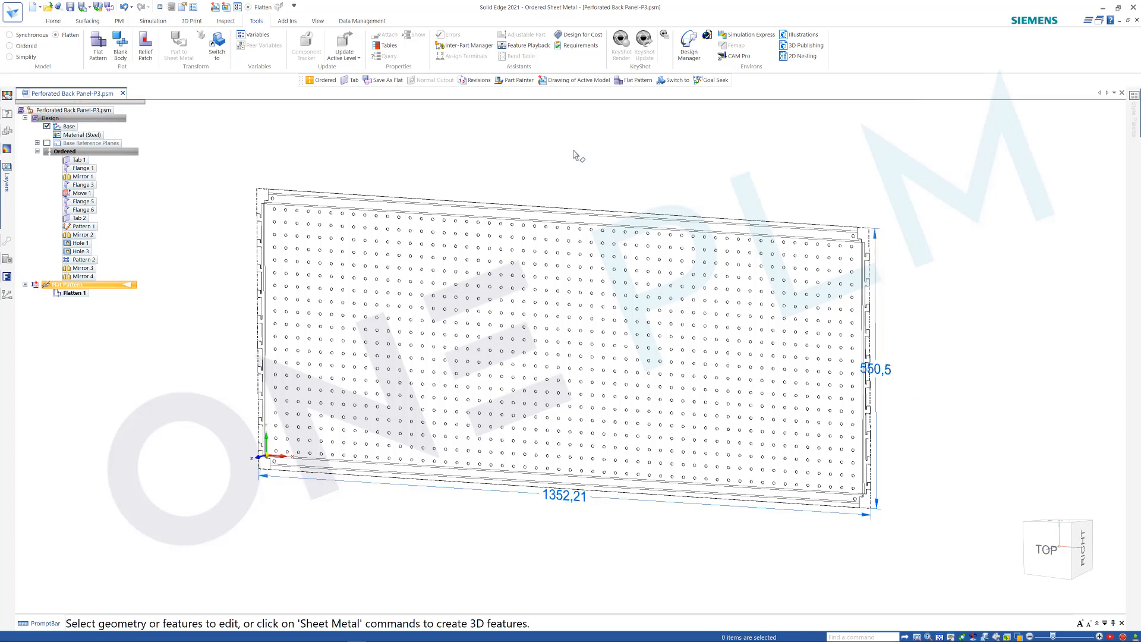
# Add a user variable named KF with a value of 0.33 to the variable table.
pyautogui.moveTo(575, 153); pyautogui.dragTo(571, 153, button='middle')
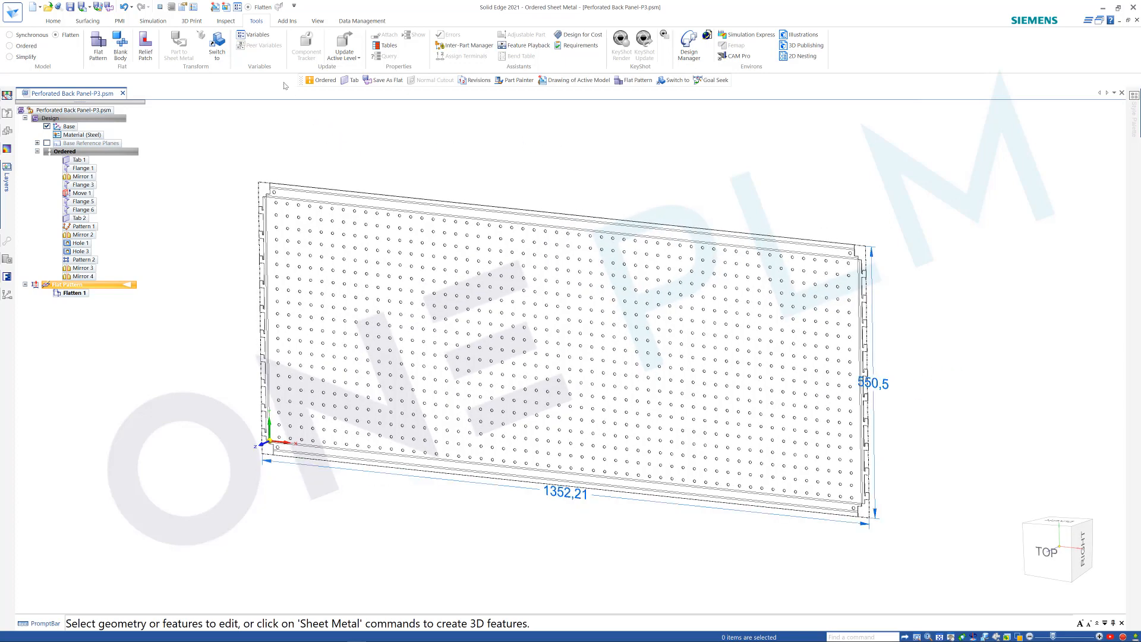
pyautogui.click(256, 35)
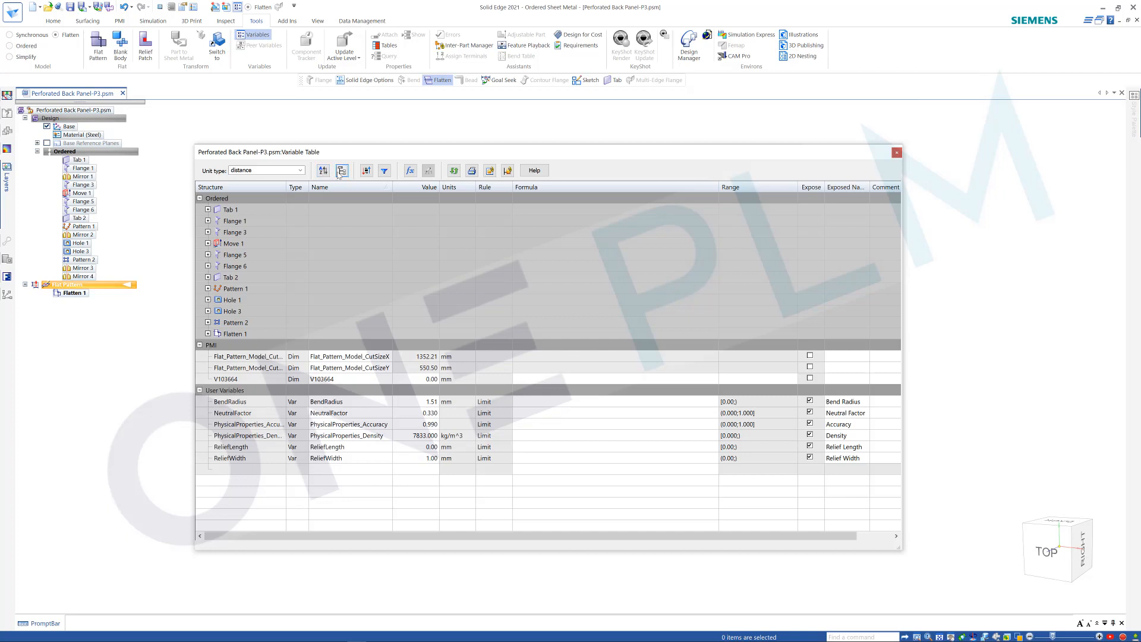
pyautogui.click(333, 469)
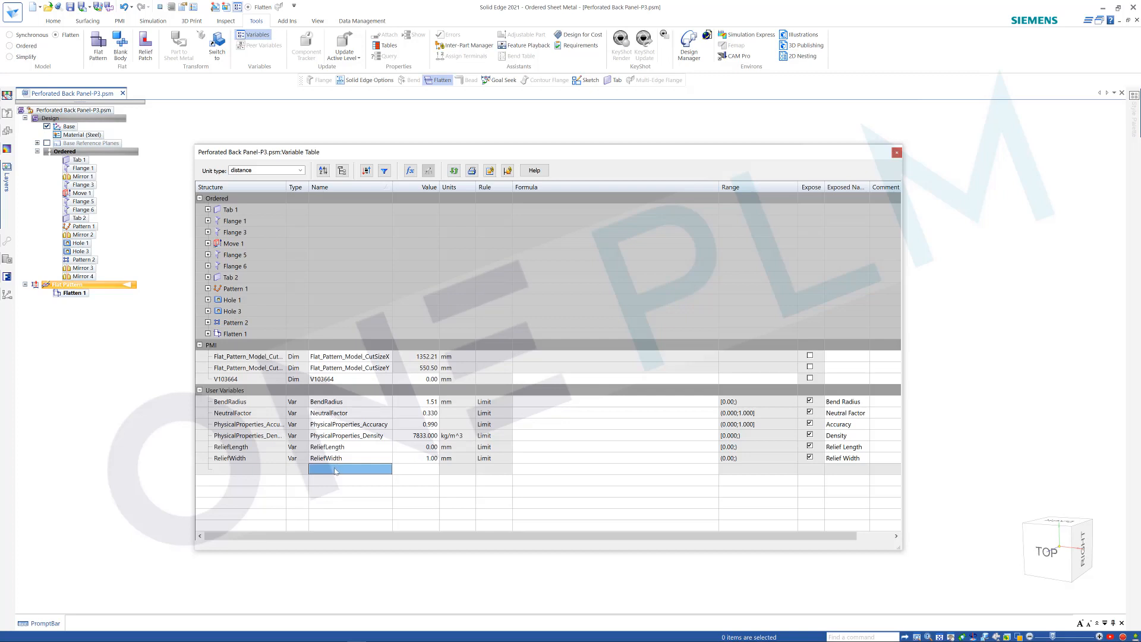
pyautogui.write('KF')
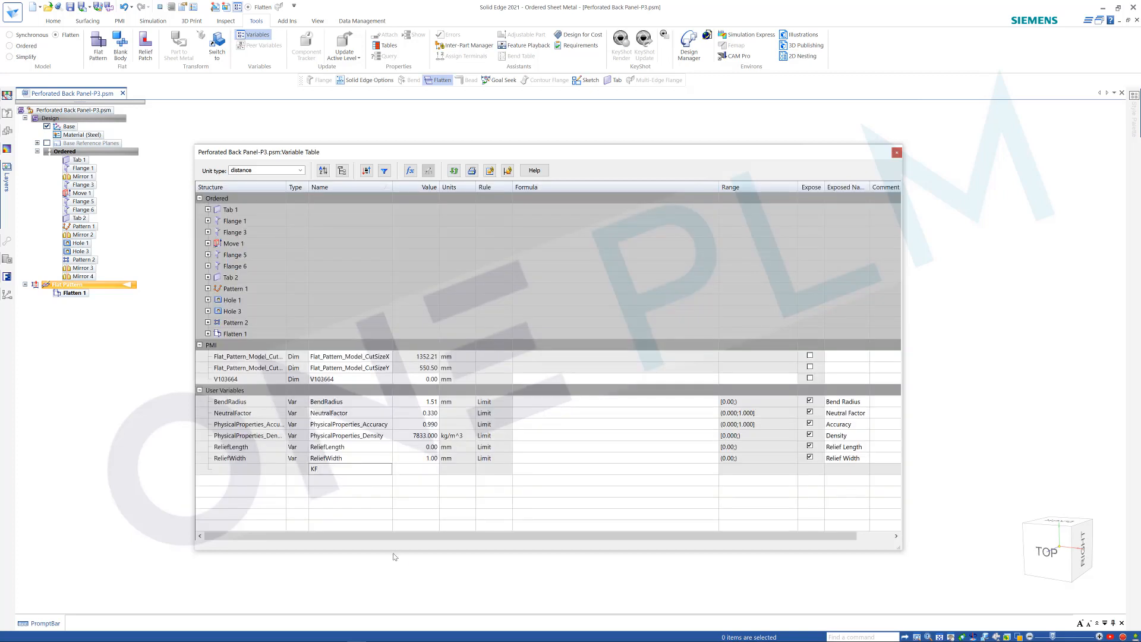
pyautogui.click(421, 475)
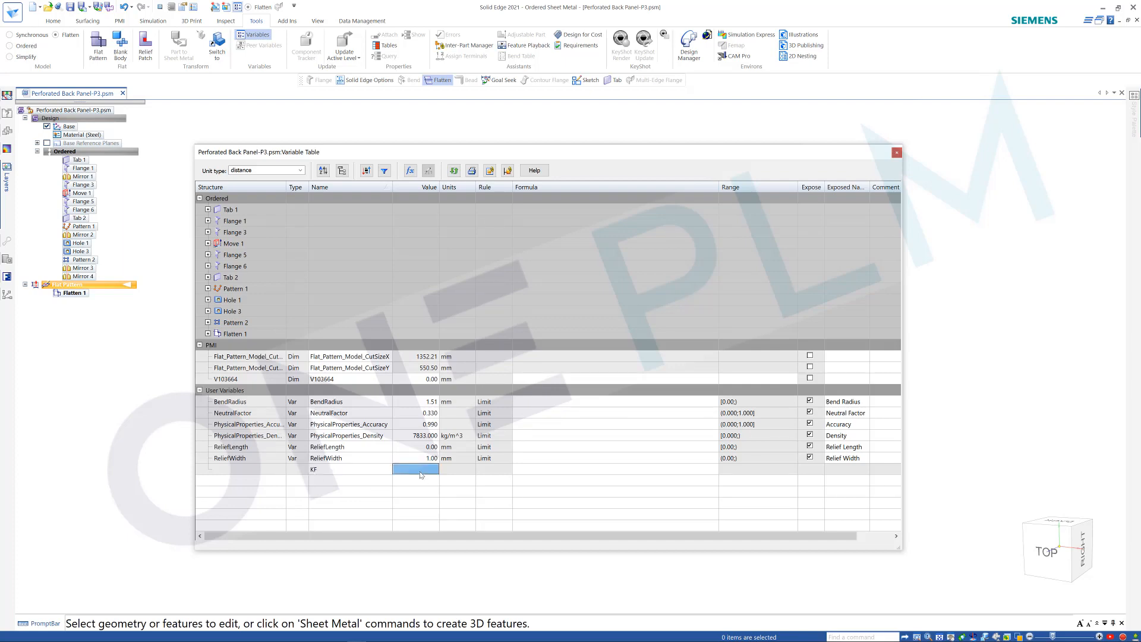
pyautogui.write('0.330')
pyautogui.press('Return')
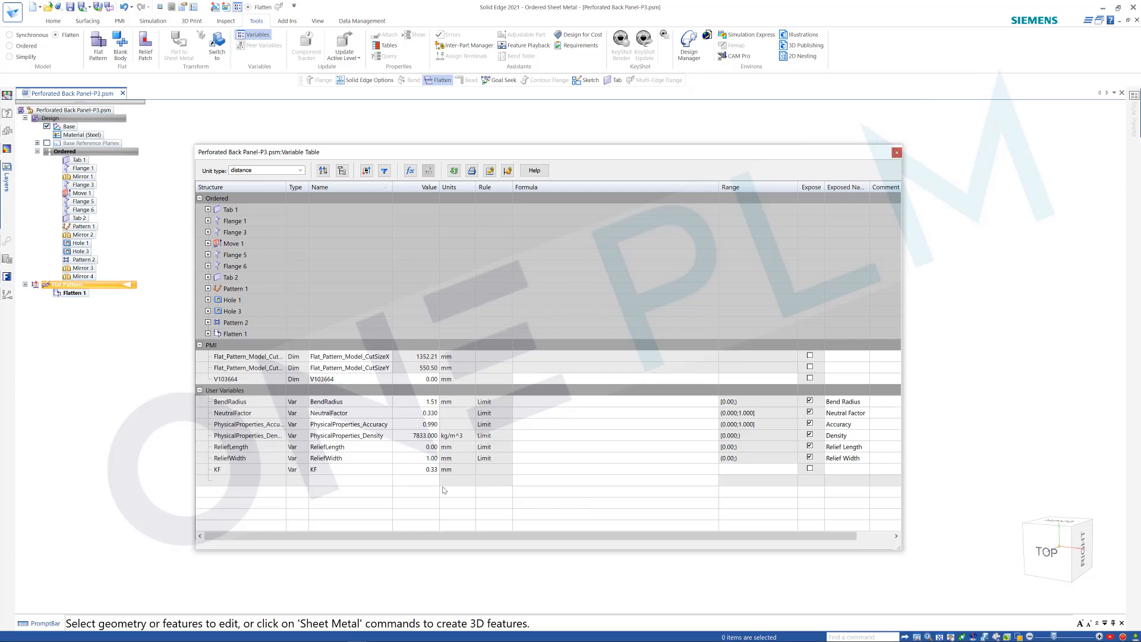
# Link the NeutralFactor variable to KF with the formula =KF and close the variable table.
pyautogui.click(534, 416)
pyautogui.write('=')
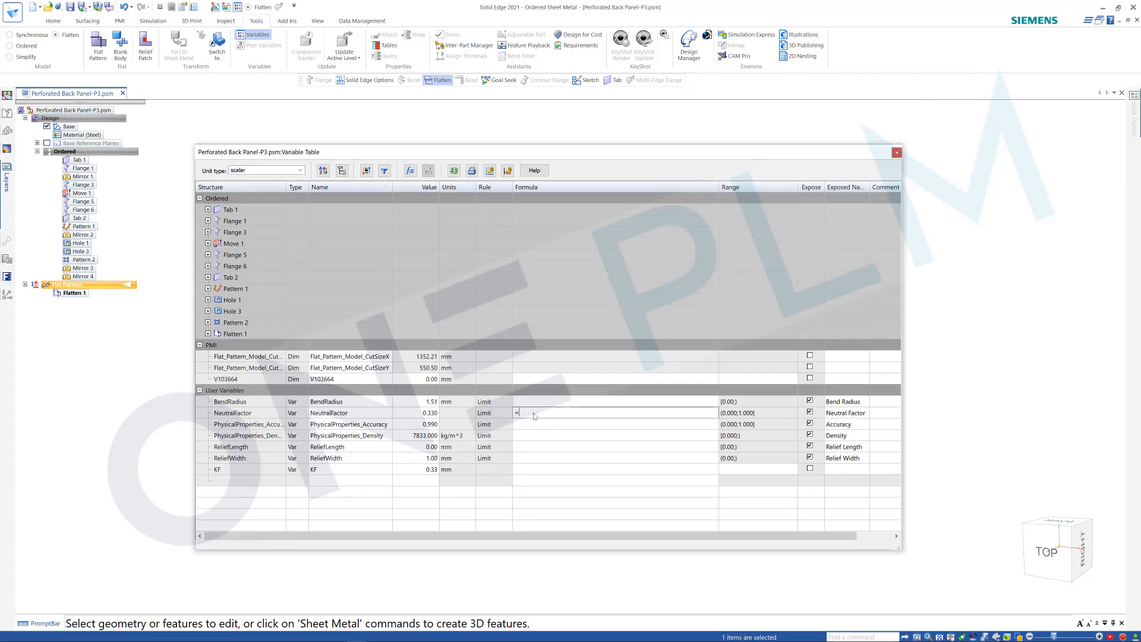
pyautogui.click(314, 470)
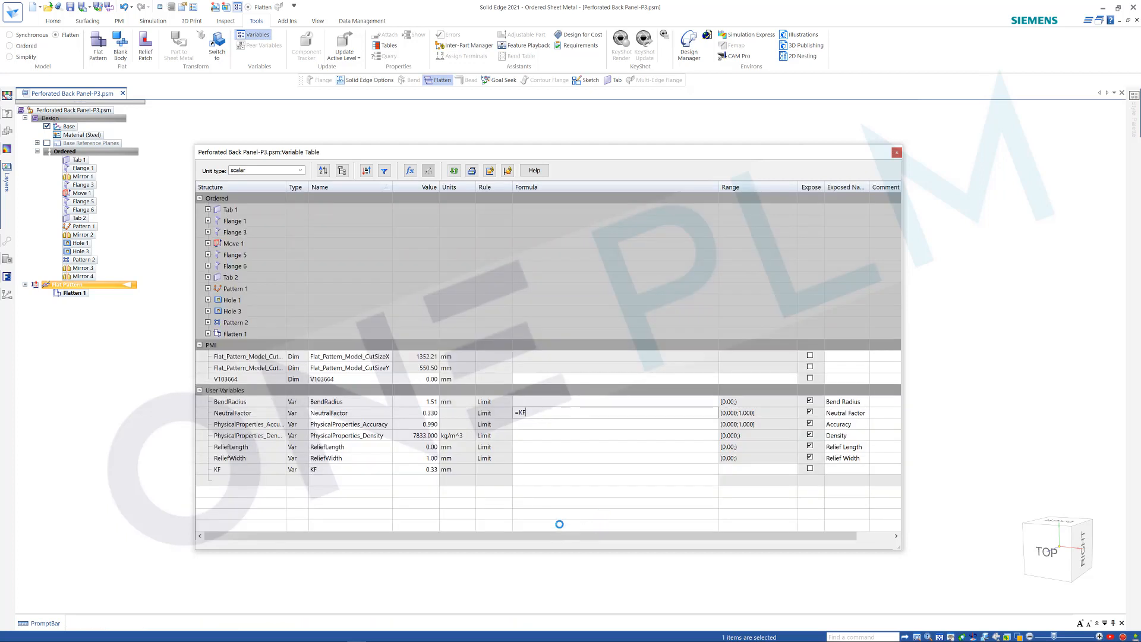
pyautogui.press('Return')
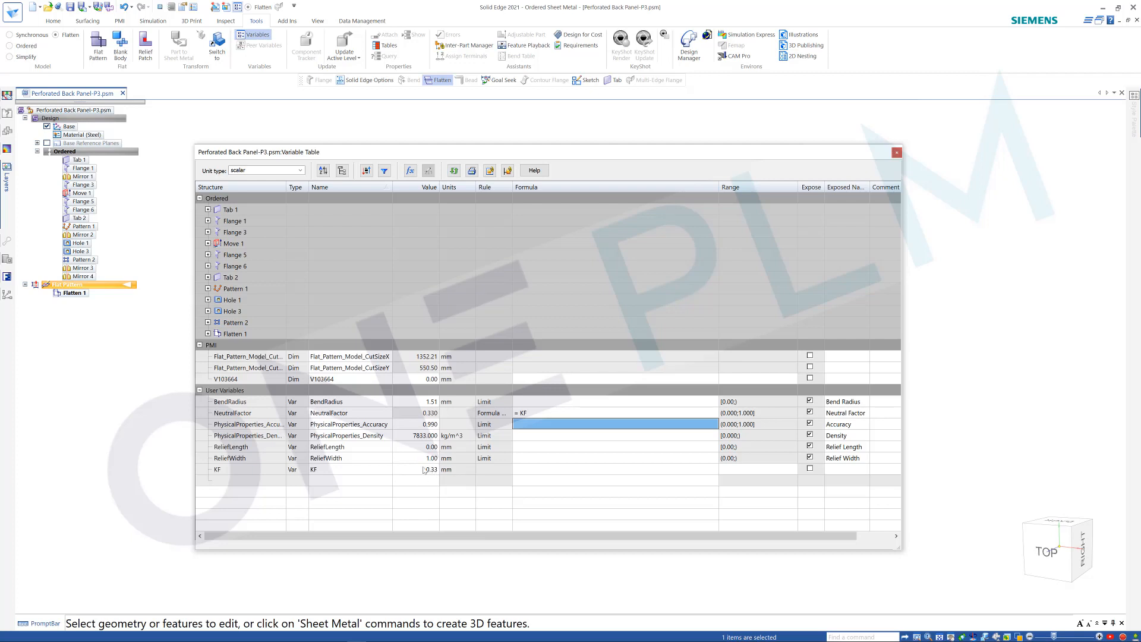
pyautogui.click(896, 153)
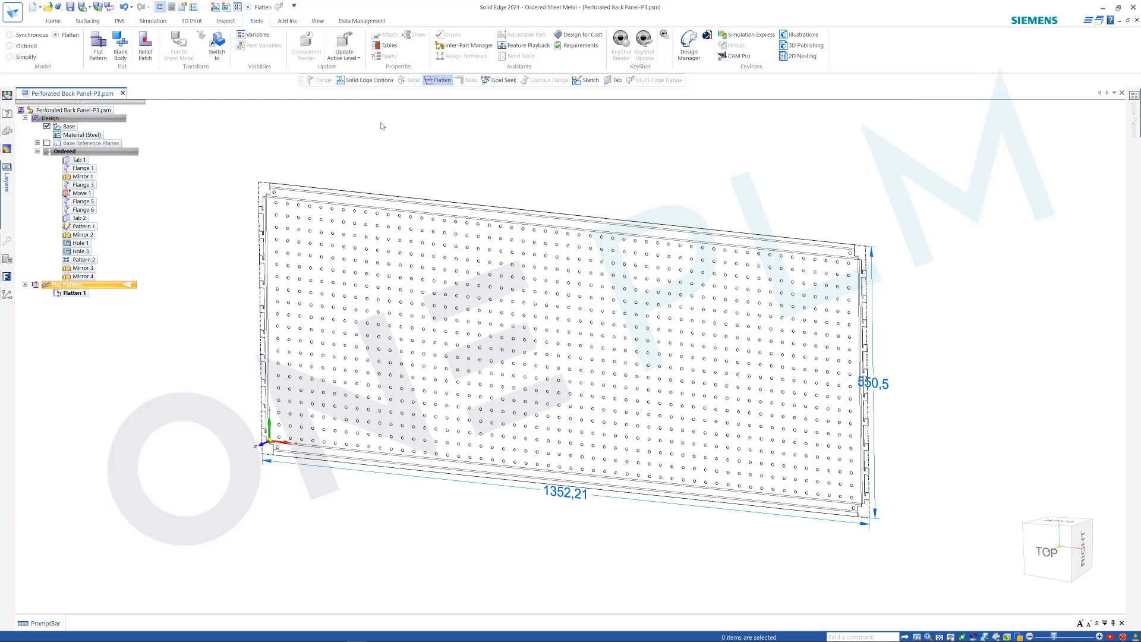
# Set the length unit's precision to three decimal places (0.123) in the document options.
pyautogui.click(89, 172)
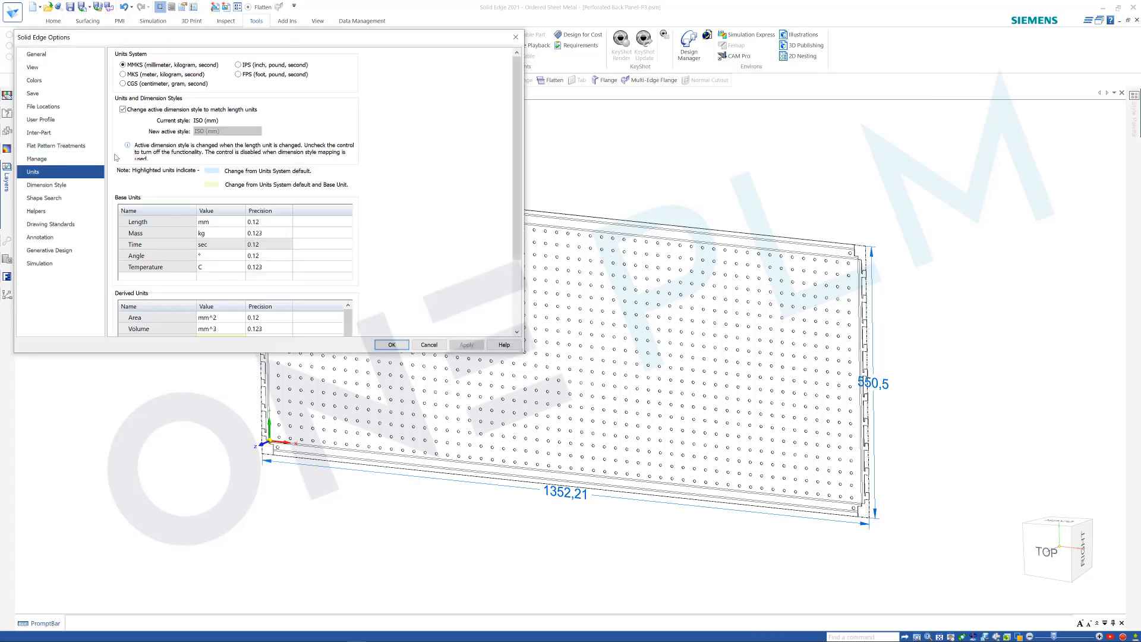
pyautogui.click(275, 223)
pyautogui.click(288, 222)
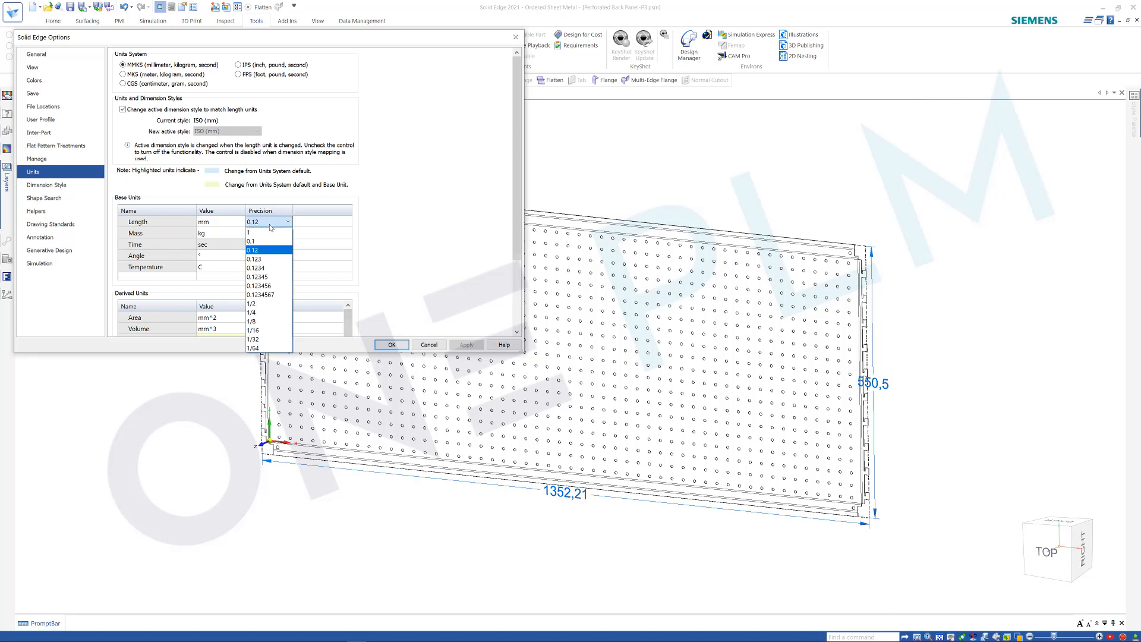
pyautogui.click(259, 260)
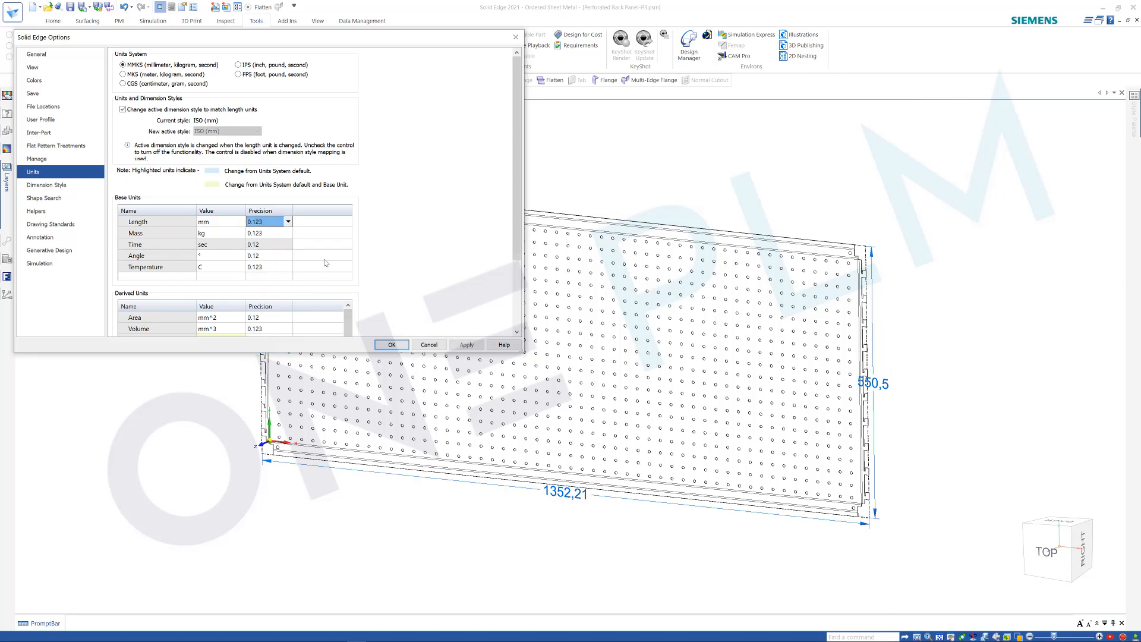
pyautogui.click(394, 346)
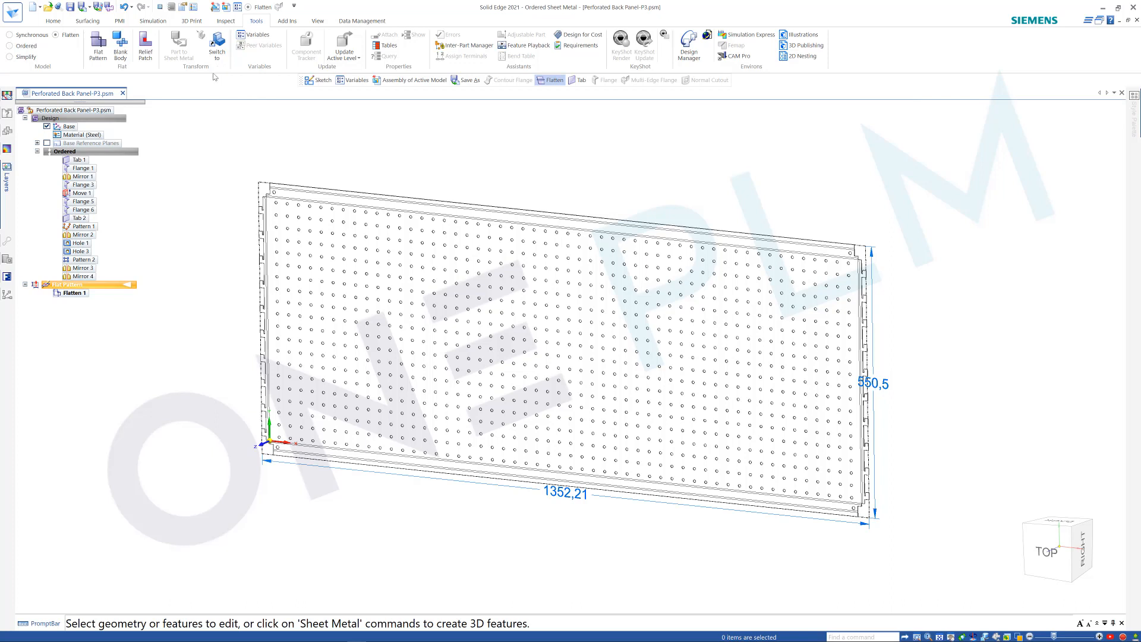
# Start a Goal Seek on the flat pattern's CutSizeX variable with a target value of 1353.
pyautogui.click(227, 21)
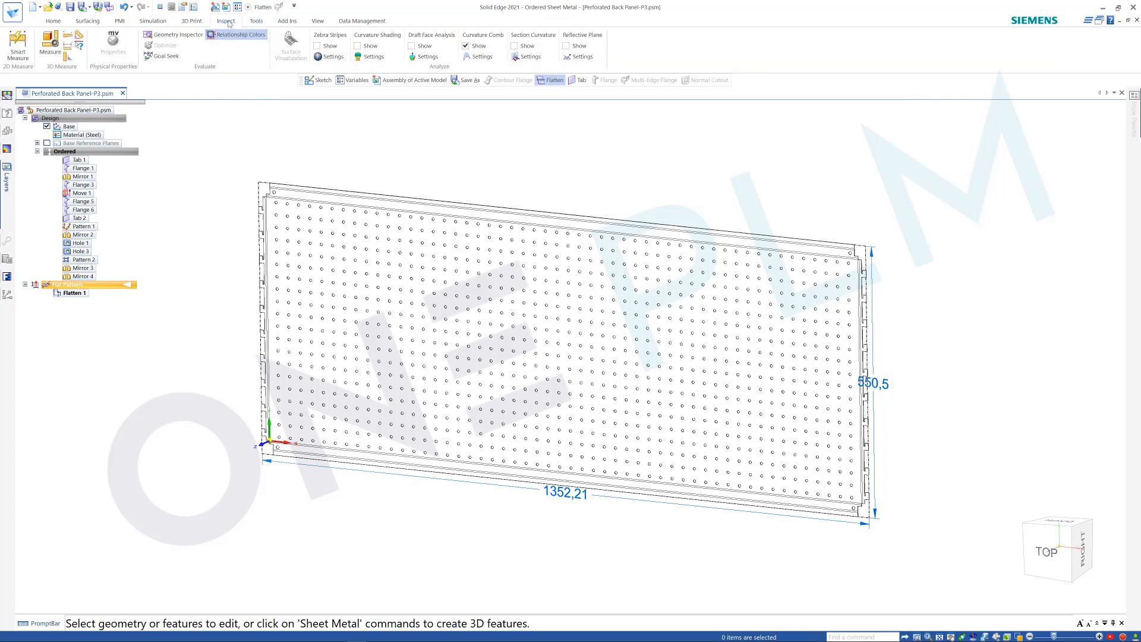
pyautogui.click(170, 55)
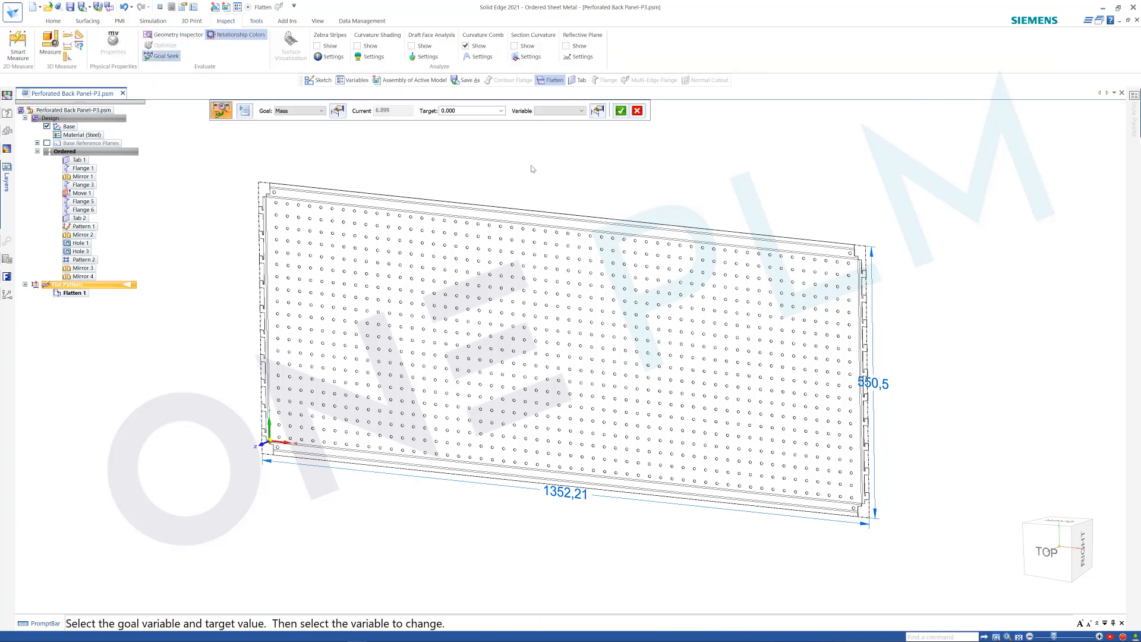
pyautogui.click(322, 111)
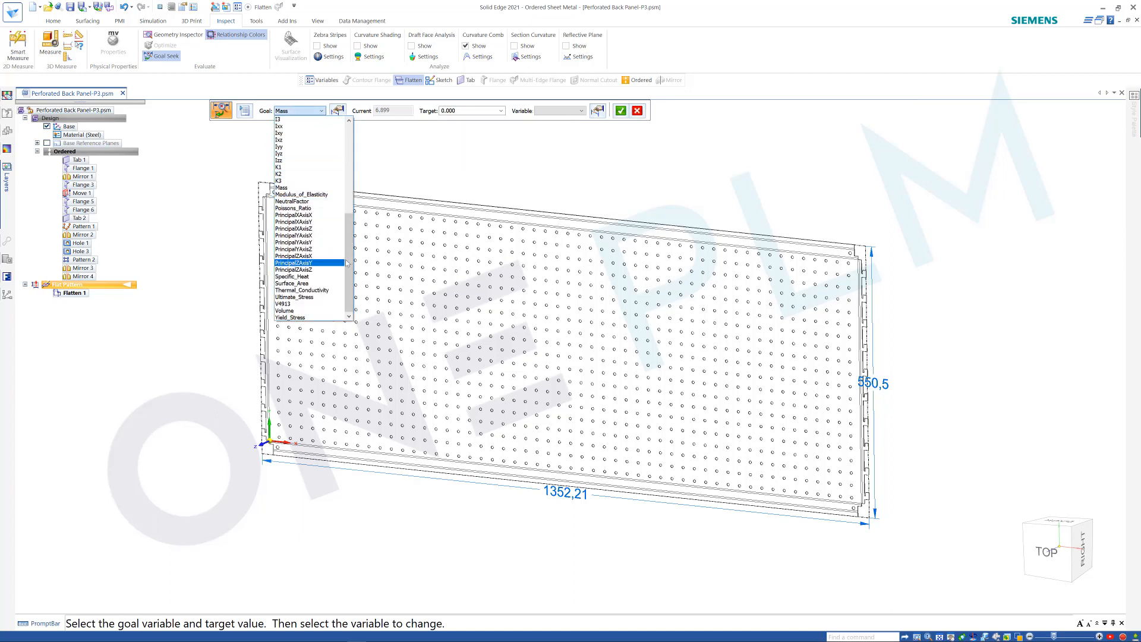
pyautogui.moveTo(350, 261); pyautogui.dragTo(351, 178)
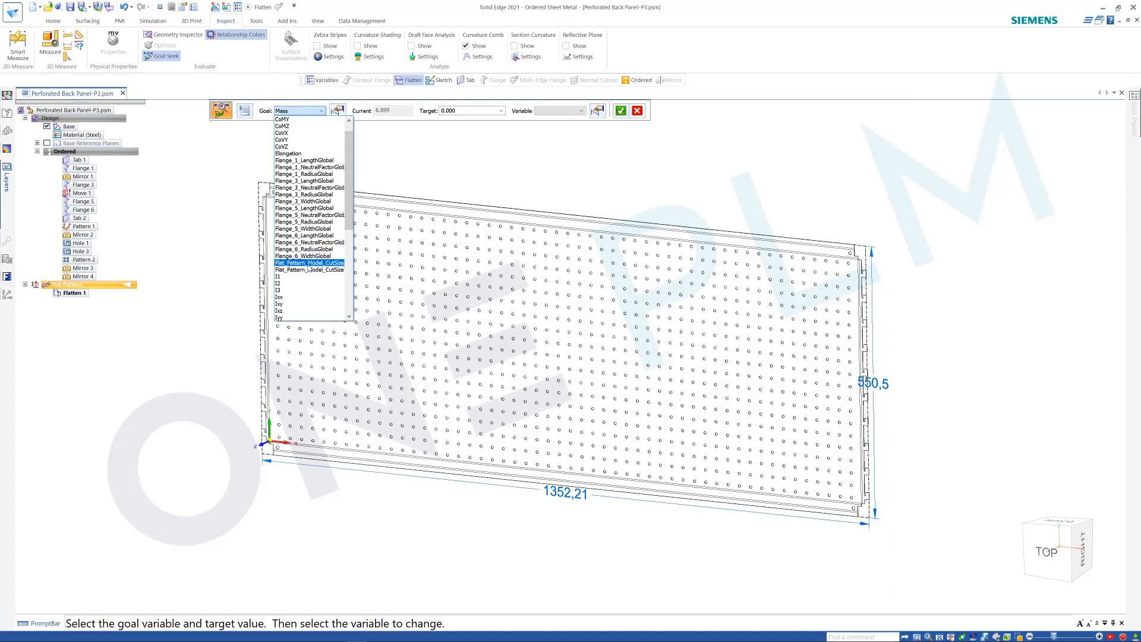
pyautogui.click(308, 266)
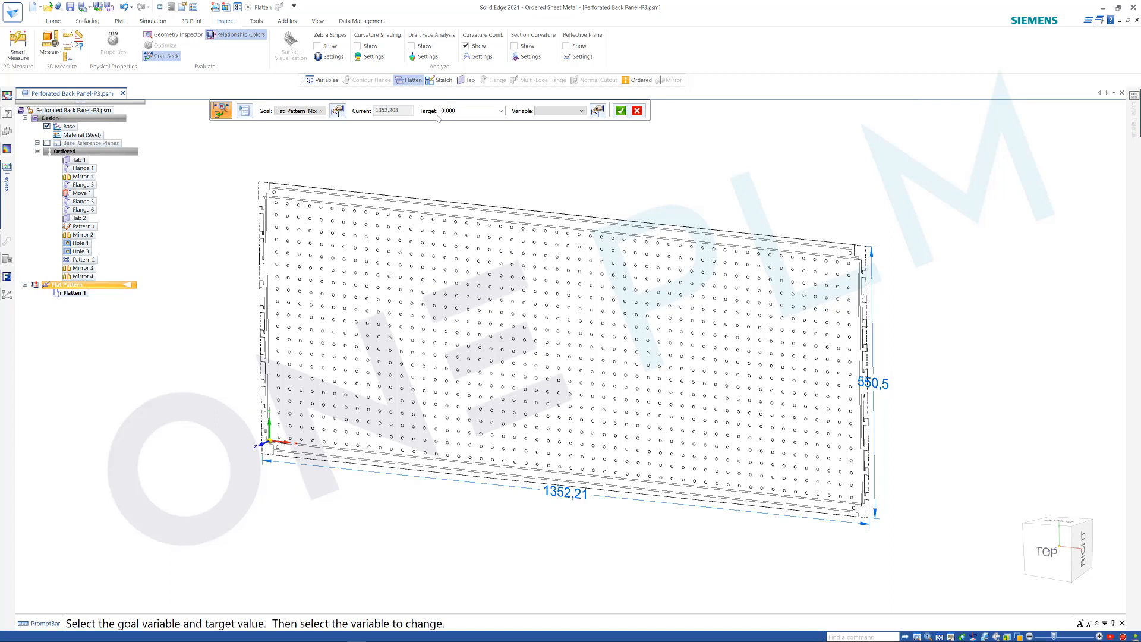
pyautogui.click(461, 112)
pyautogui.write('1353')
# Choose KF as the variable to change, run the Goal Seek and dismiss its message.
pyautogui.click(580, 111)
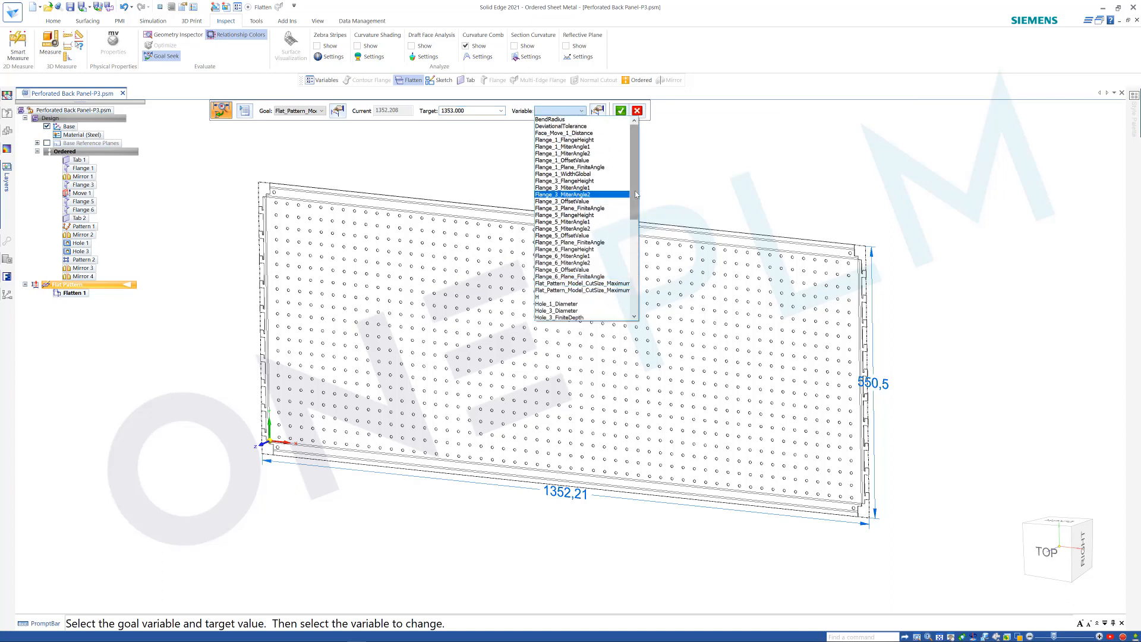
pyautogui.moveTo(635, 194); pyautogui.dragTo(636, 245)
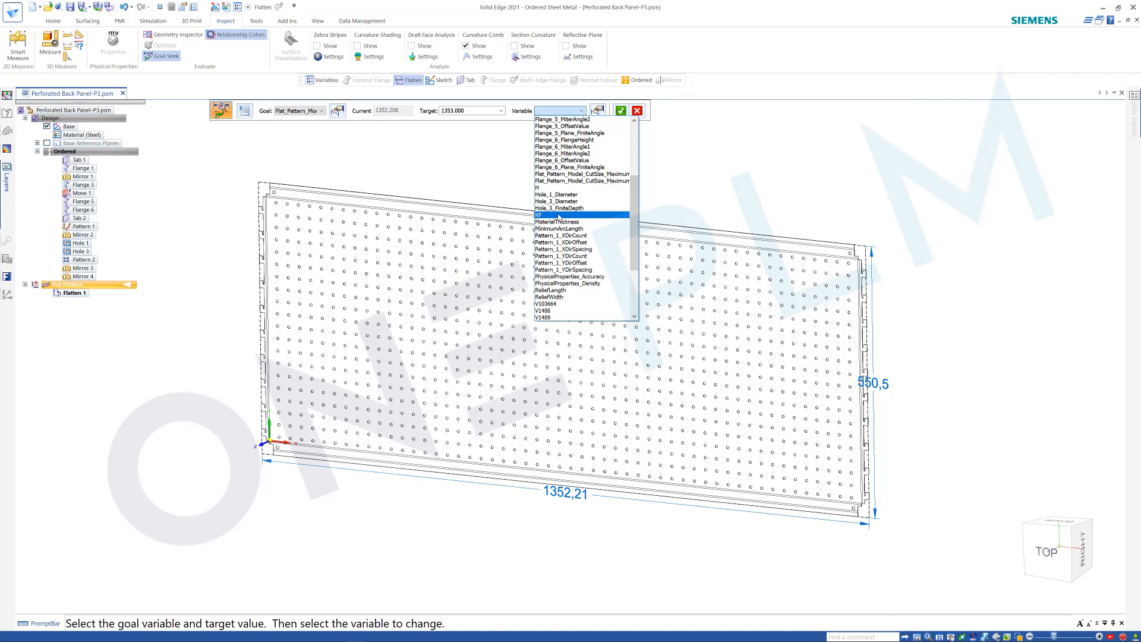
pyautogui.click(559, 215)
pyautogui.click(620, 111)
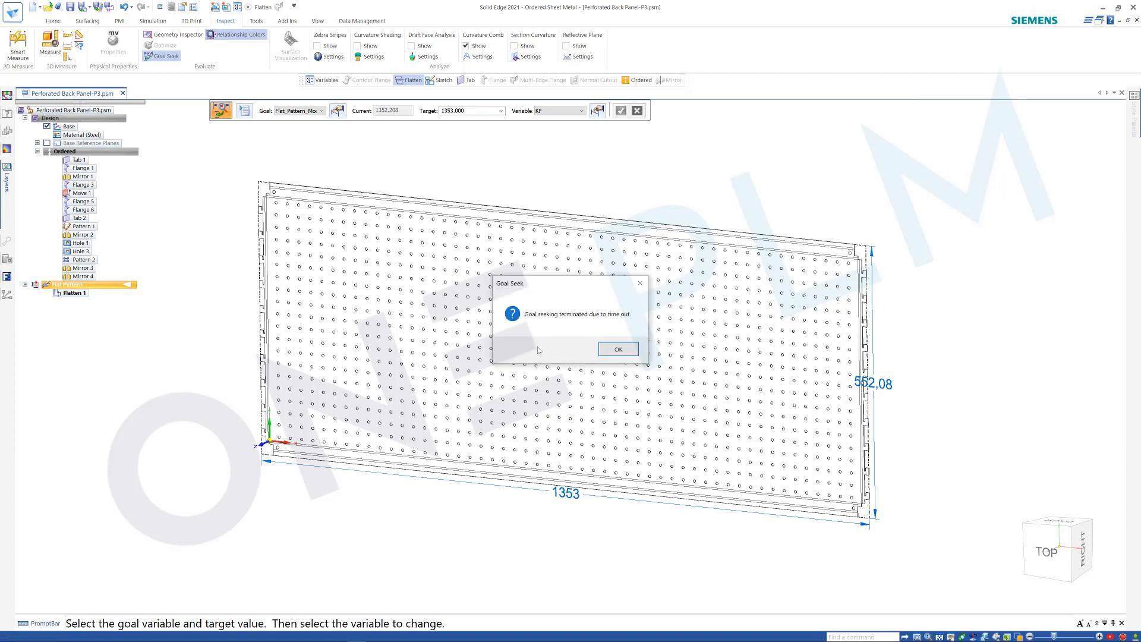
pyautogui.click(617, 350)
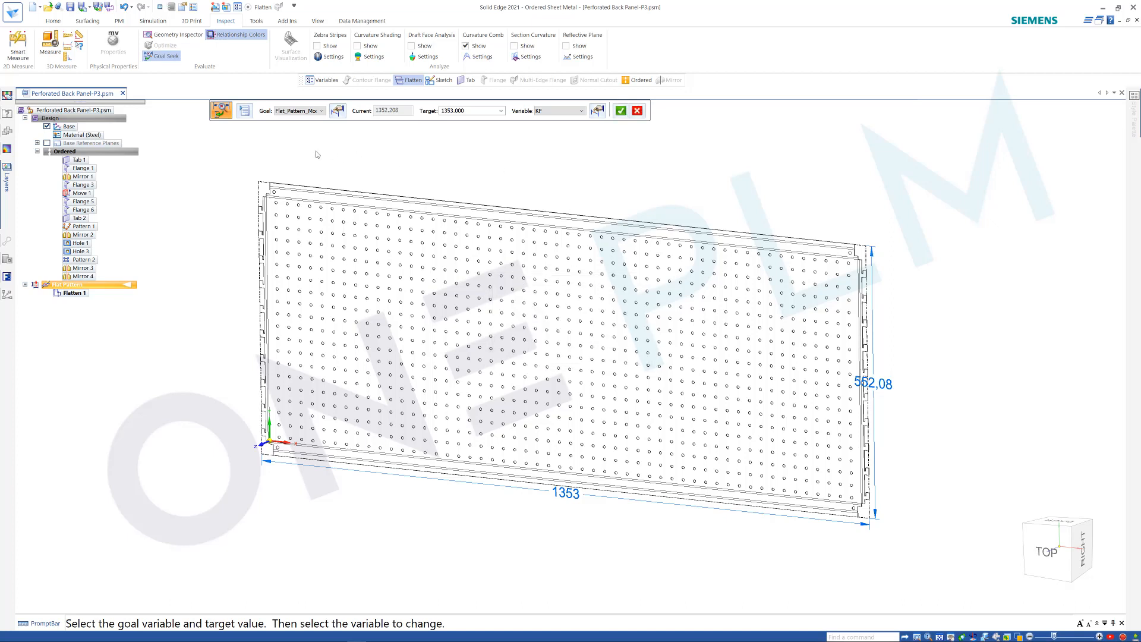
# Review the maximum time and maximum number limits in the Goal Seek options, and exit Goal Seek.
pyautogui.click(245, 112)
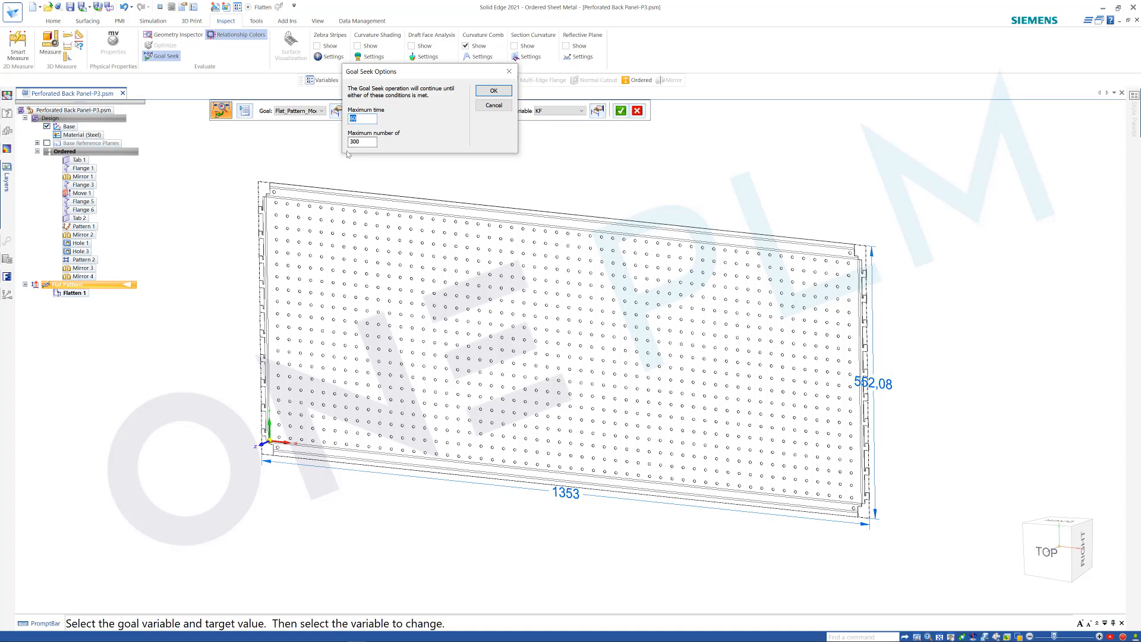
pyautogui.click(494, 92)
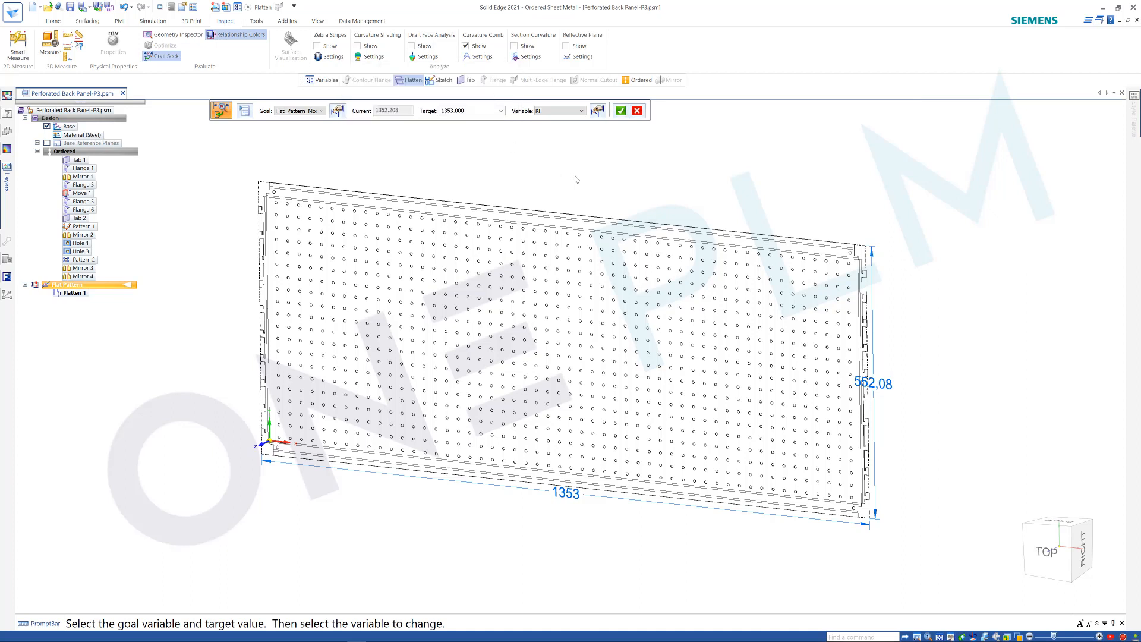
pyautogui.click(637, 111)
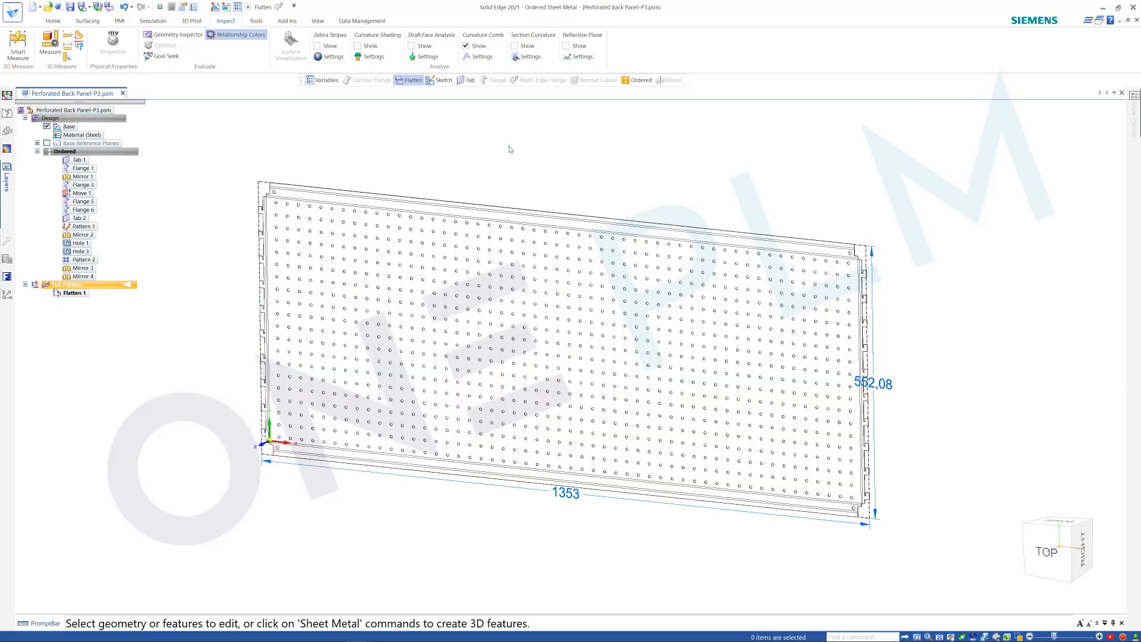
pyautogui.click(85, 169)
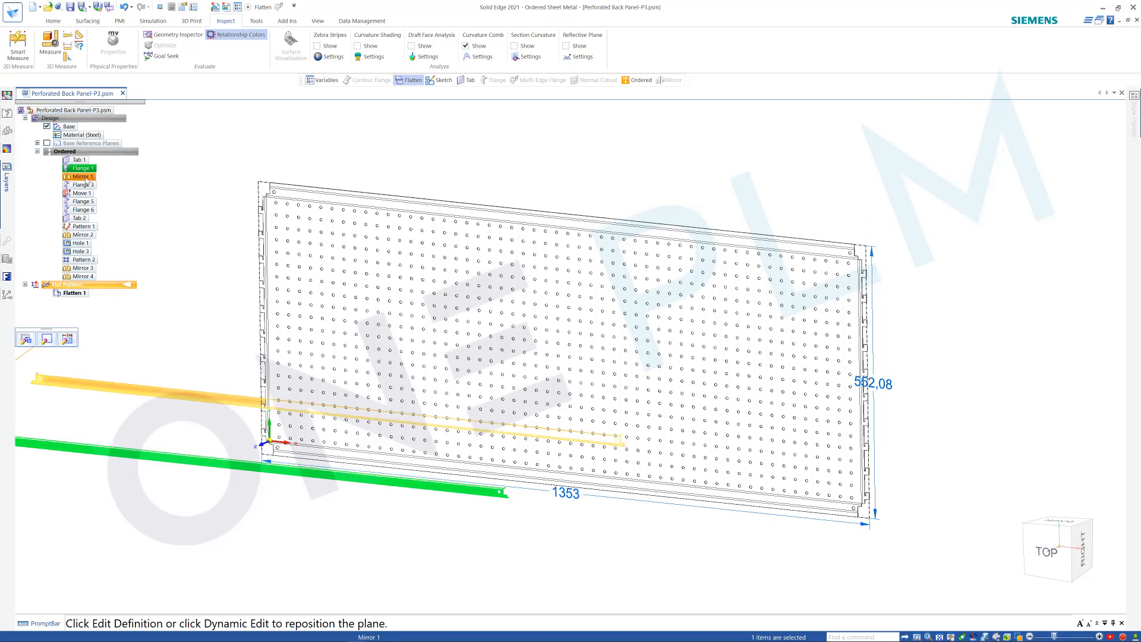
pyautogui.click(374, 157)
# Set up a Goal Seek on the flat pattern's CutSizeY variable with target 551 and variable KF, and cancel it without running.
pyautogui.click(162, 56)
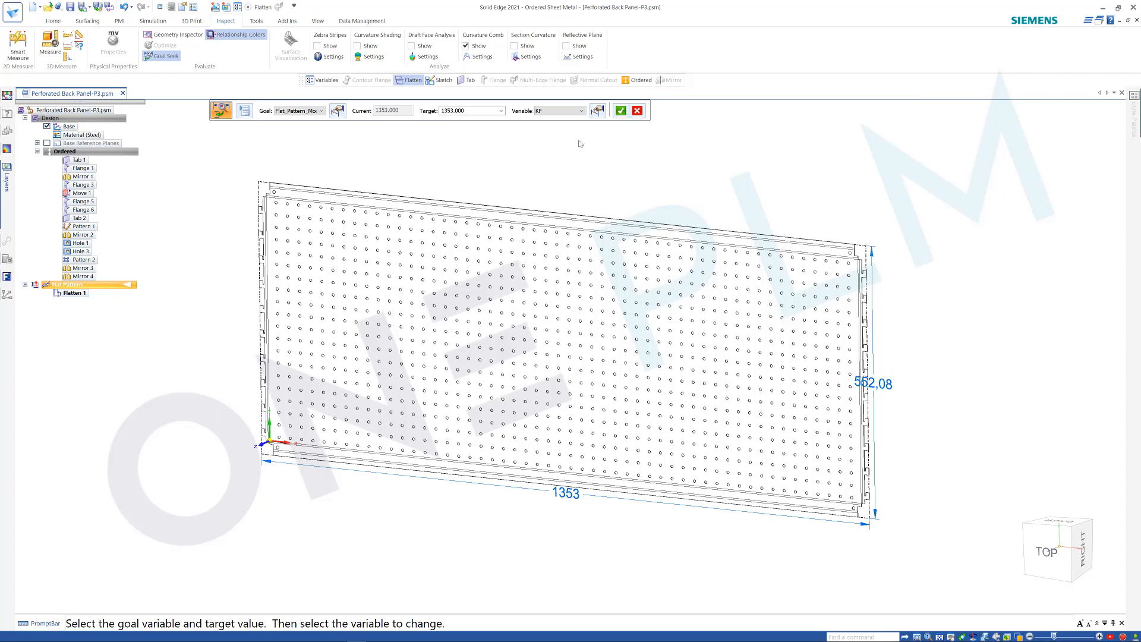
pyautogui.click(323, 112)
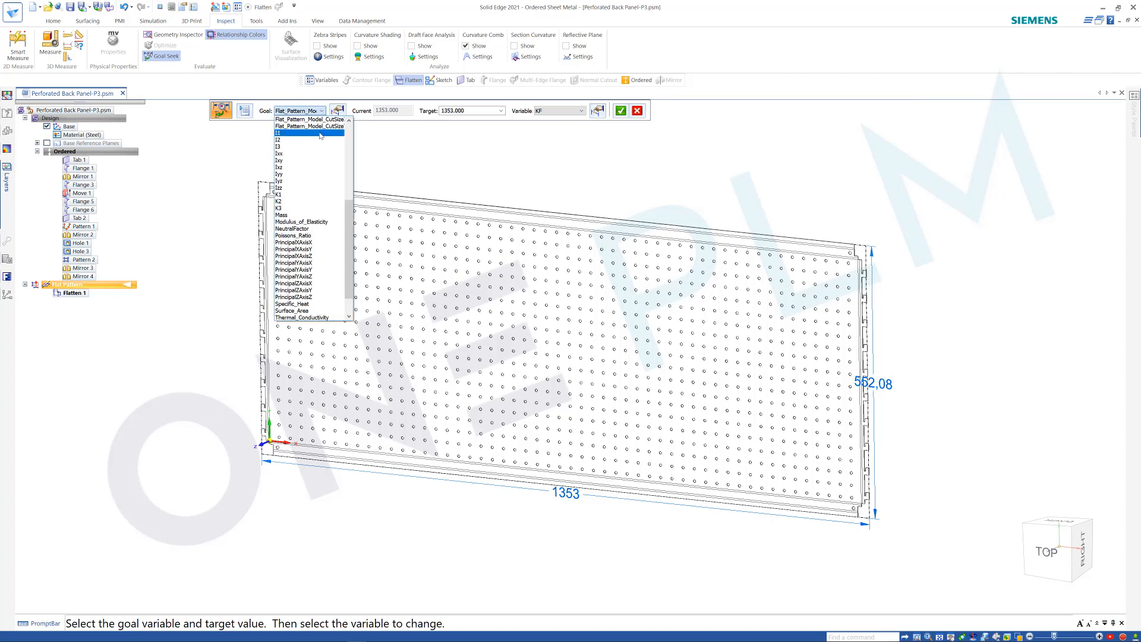
pyautogui.click(321, 127)
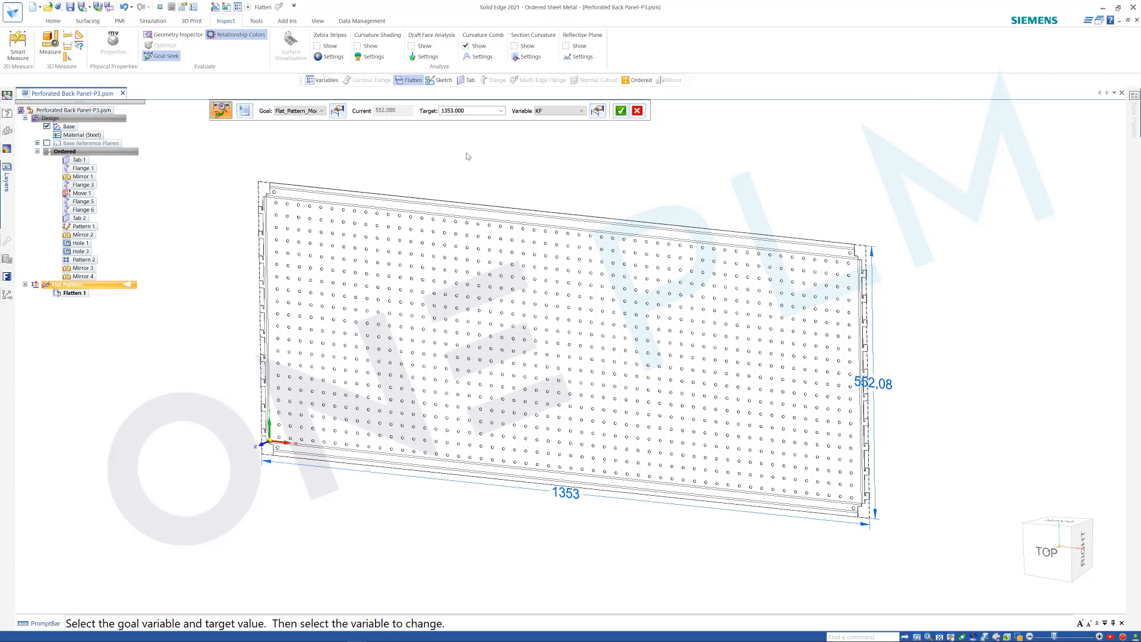
pyautogui.click(469, 112)
pyautogui.write('551')
pyautogui.press('Return')
pyautogui.click(583, 111)
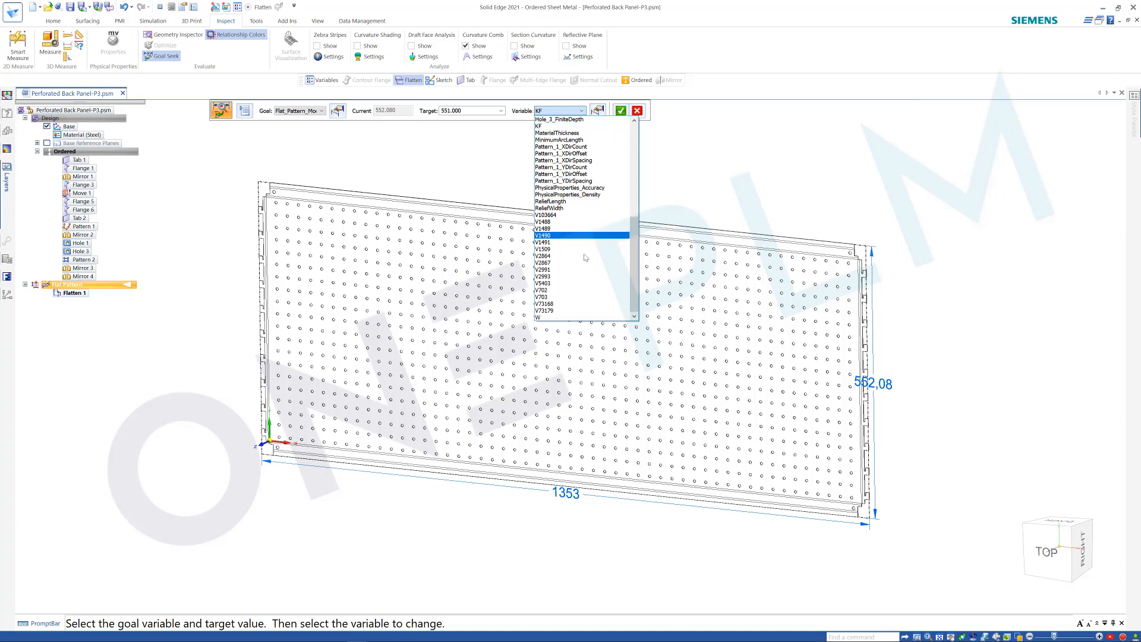
pyautogui.click(707, 172)
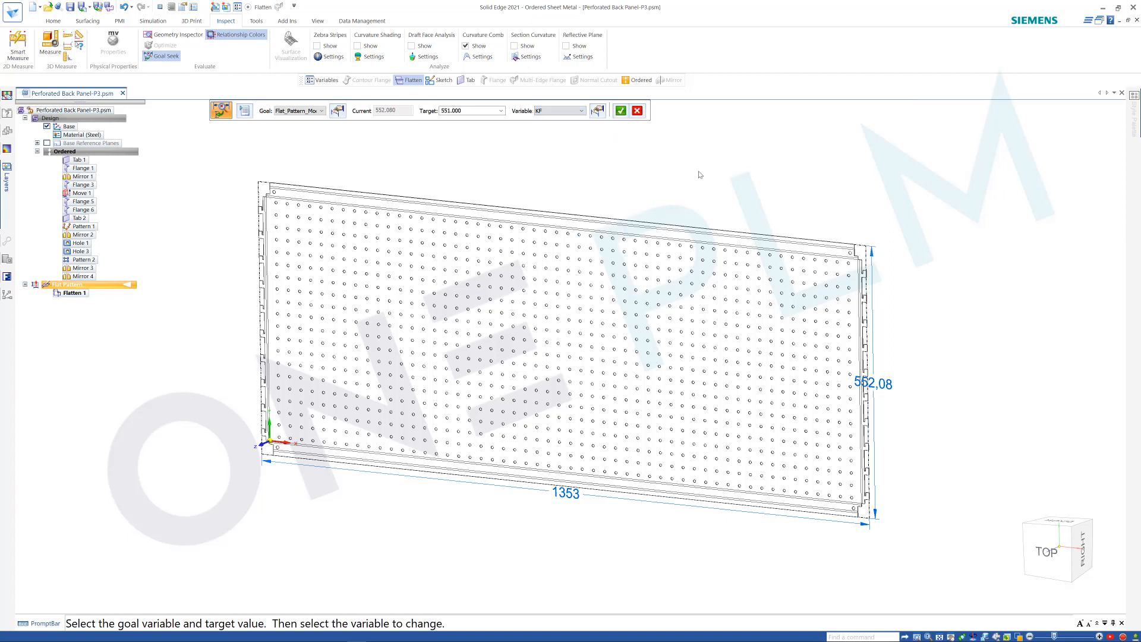
pyautogui.click(637, 111)
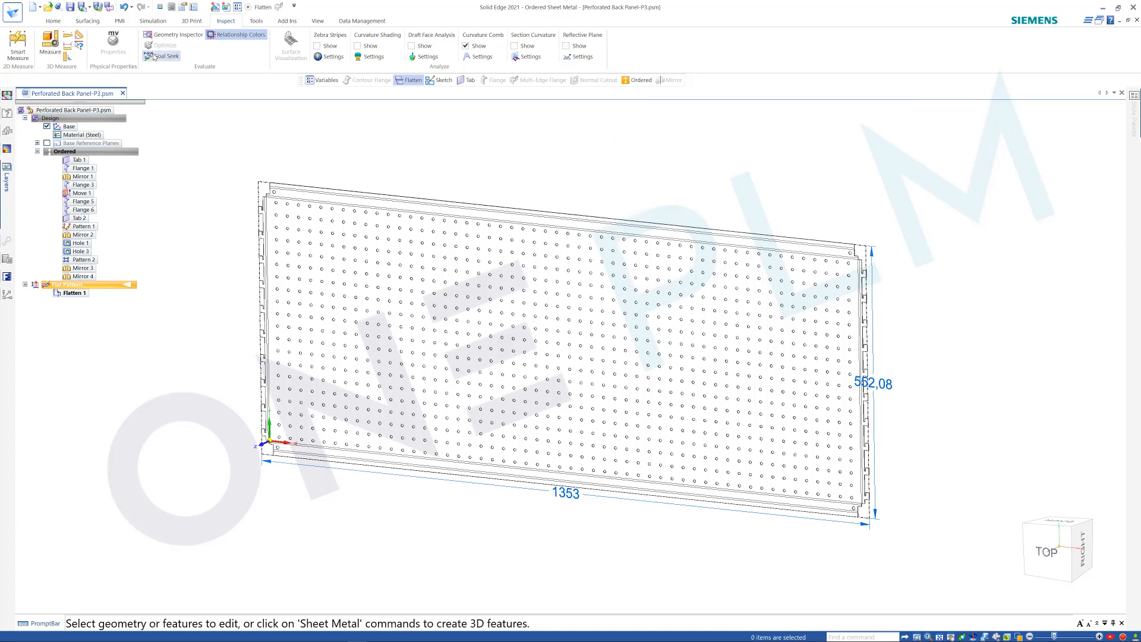
pyautogui.rightClick(236, 137)
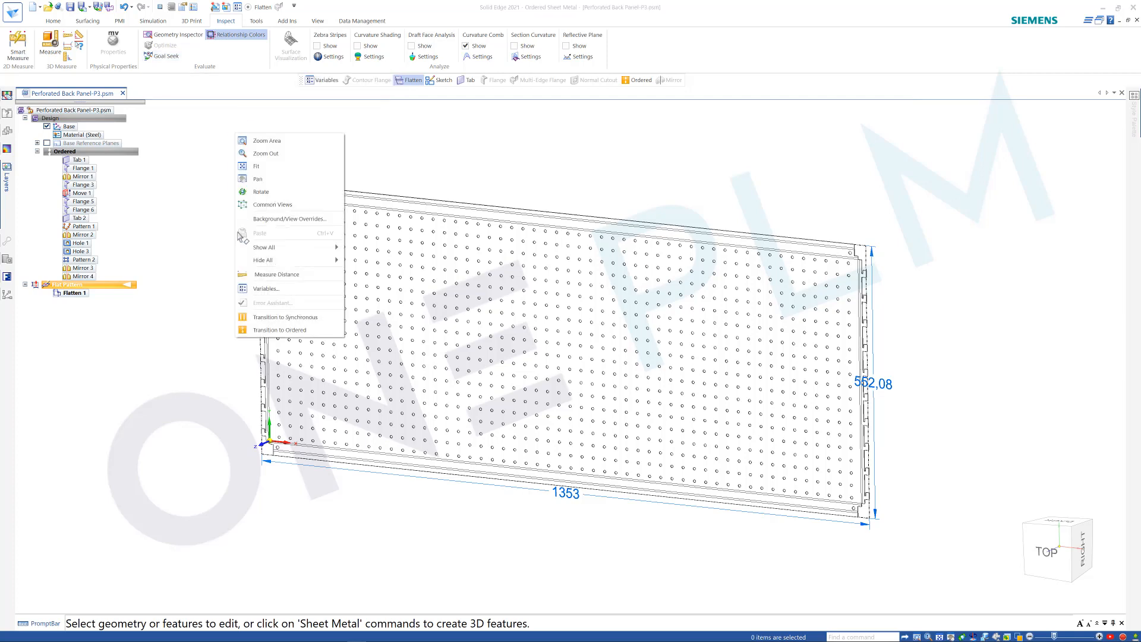
# Examine Flange 1's variables in the Variable Table, widening the Structure column to read the full Flange_1_RadiusGlobal name, and close the table.
pyautogui.click(268, 293)
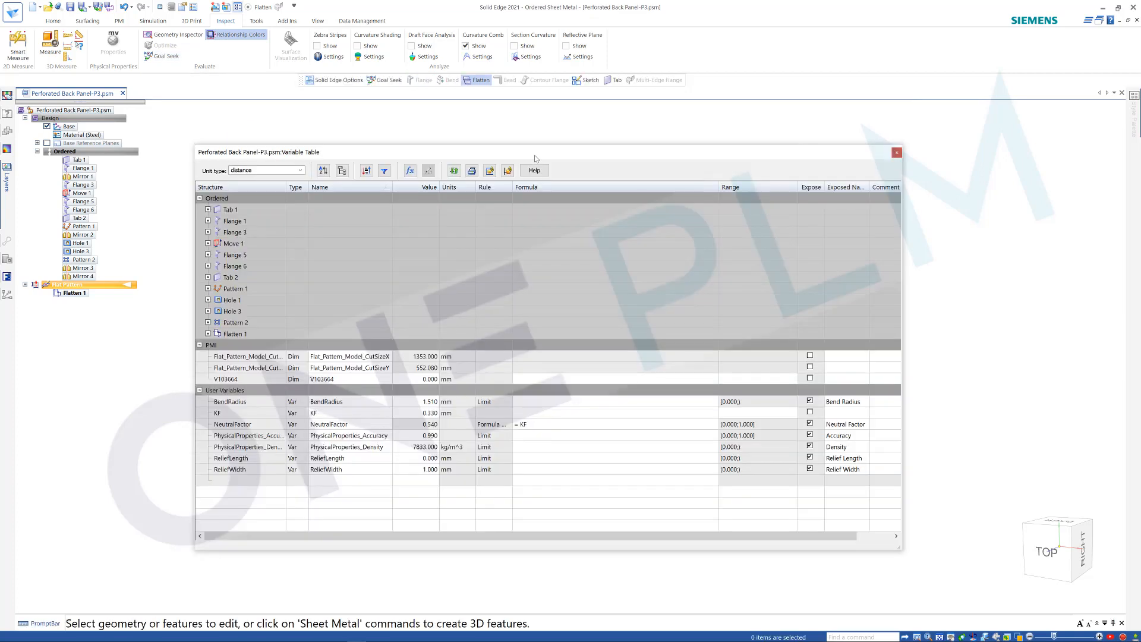
pyautogui.click(208, 221)
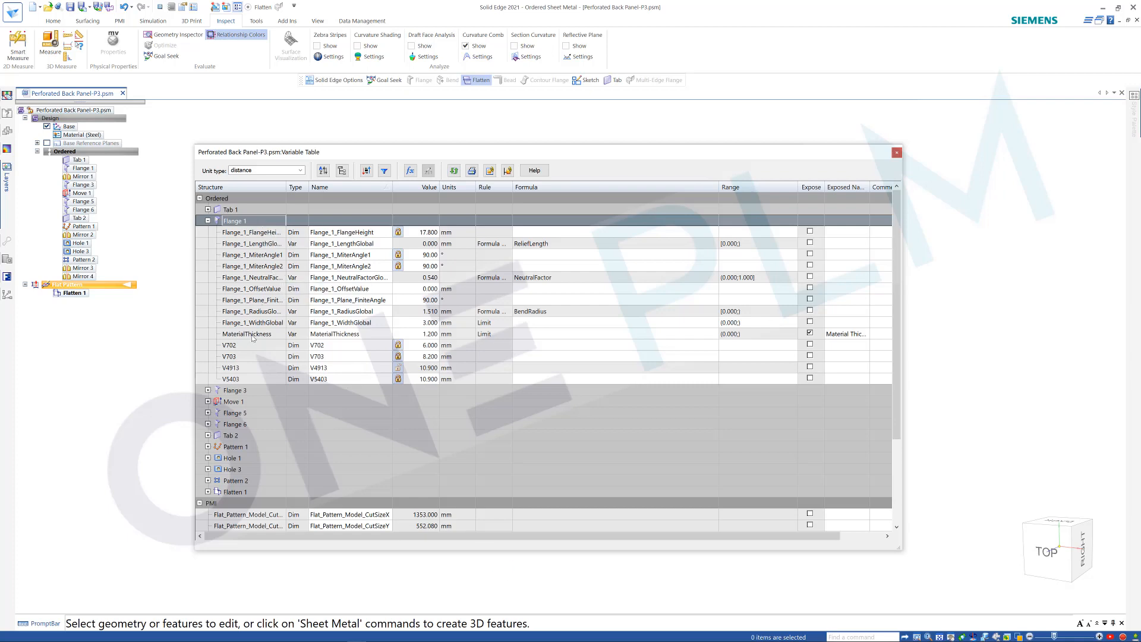
pyautogui.click(250, 311)
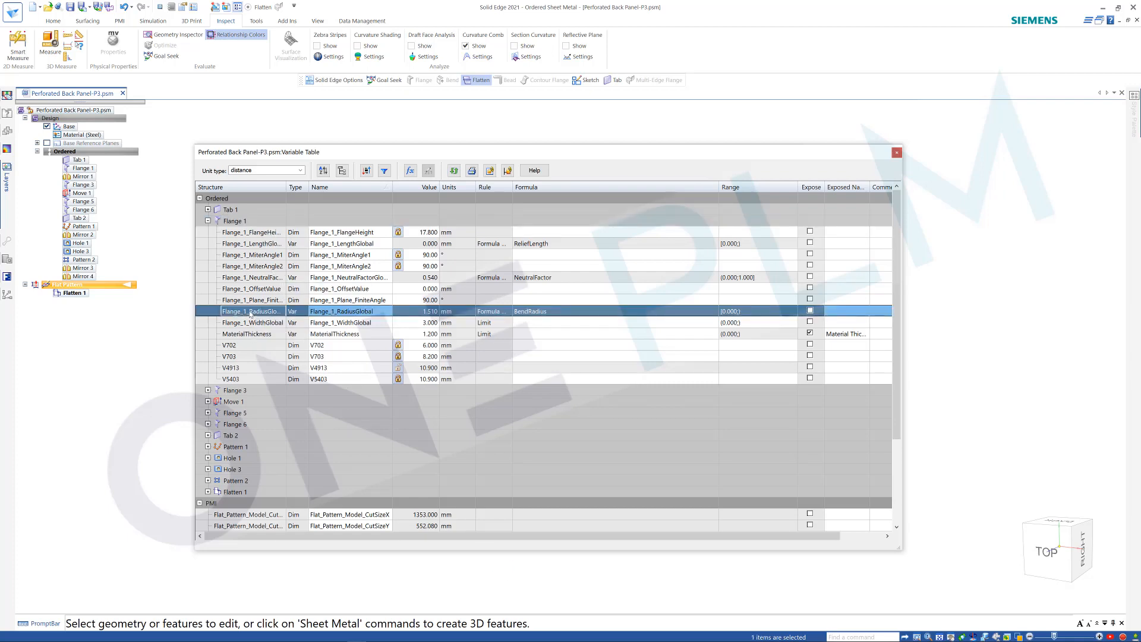
pyautogui.moveTo(286, 187); pyautogui.dragTo(314, 187)
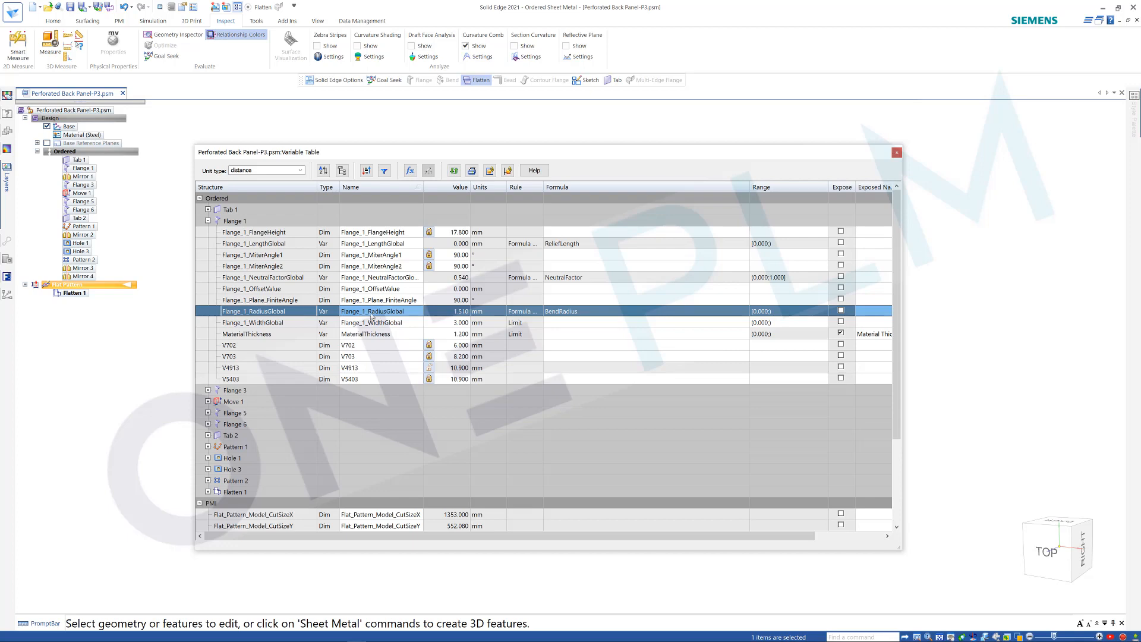
pyautogui.click(896, 153)
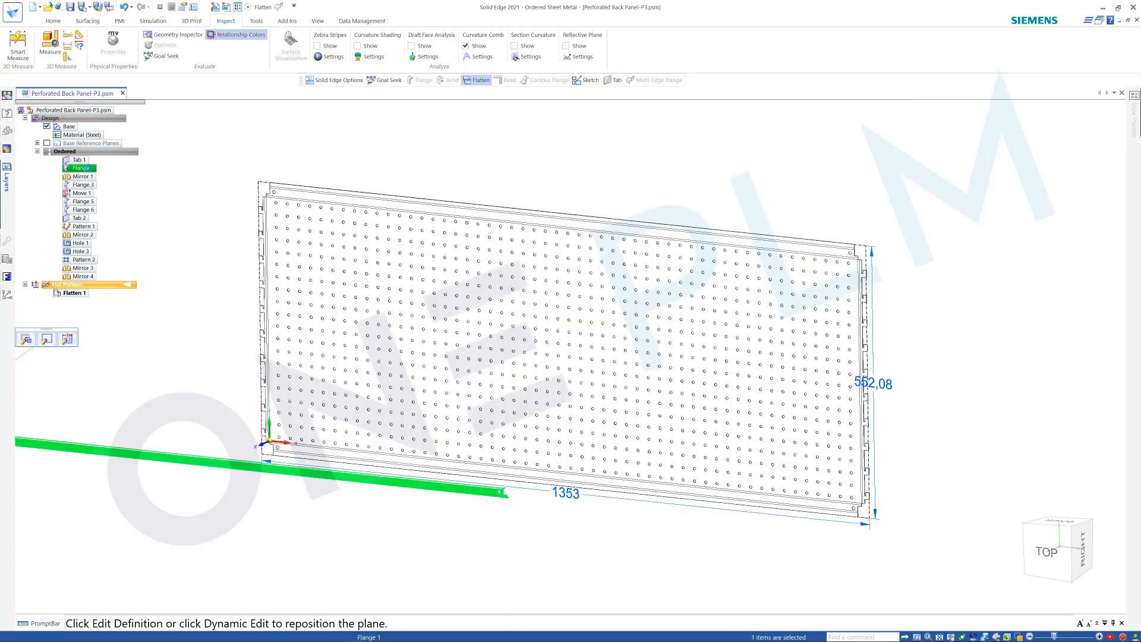
# Edit Flange 1's options to override the default bend radius with 1.2 mm, and finish the flange.
pyautogui.click(26, 339)
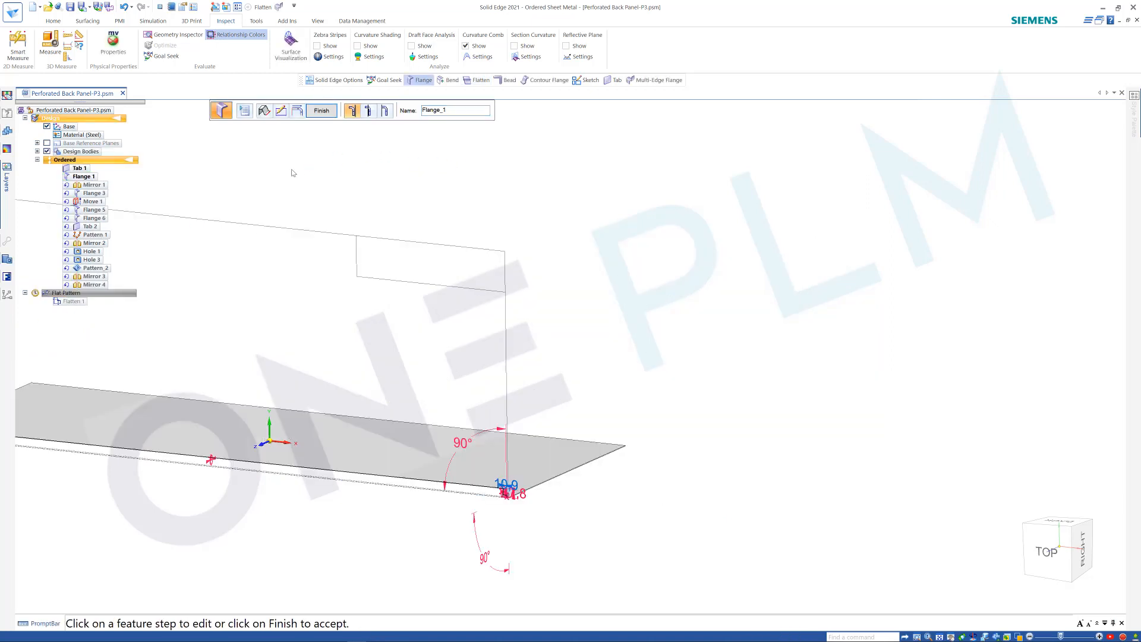
pyautogui.click(244, 110)
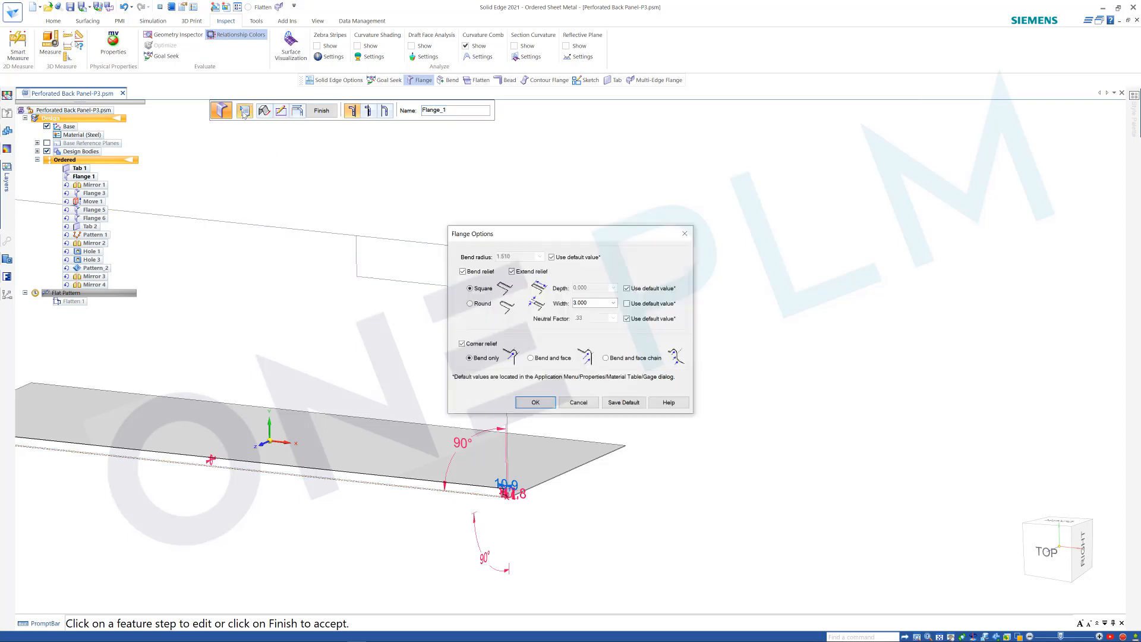
pyautogui.click(552, 257)
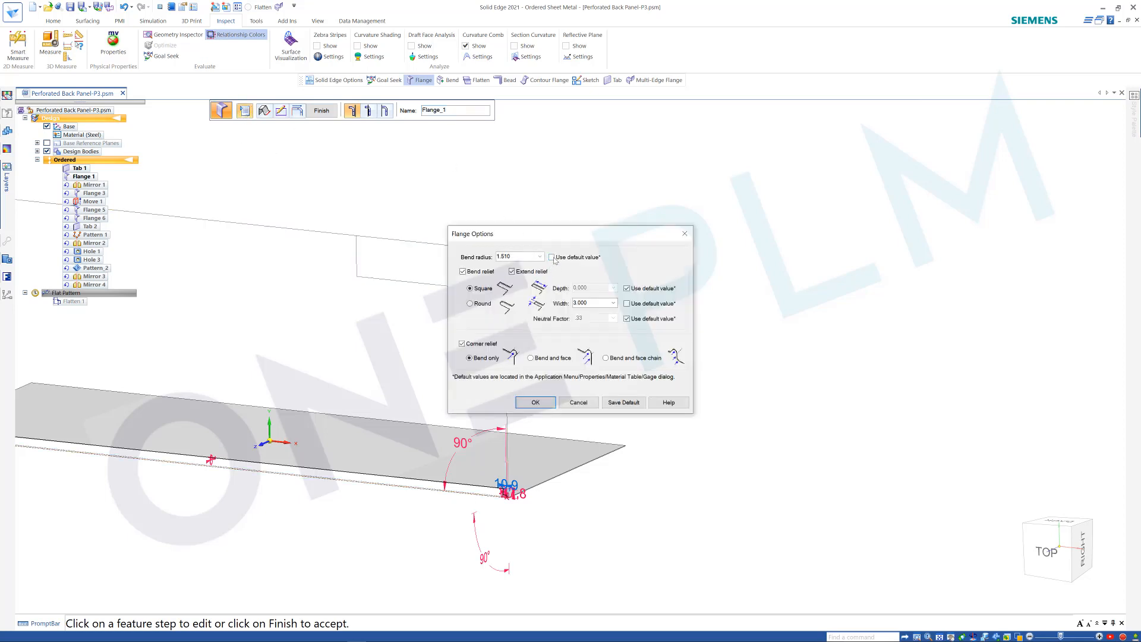
pyautogui.doubleClick(513, 255)
pyautogui.write('1.2')
pyautogui.click(534, 402)
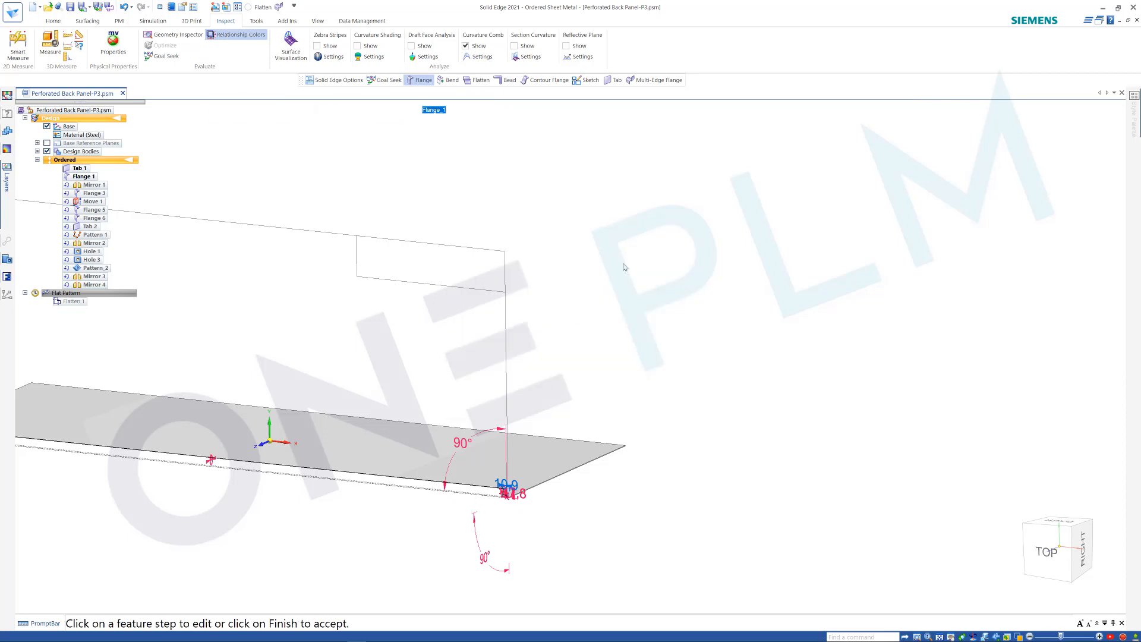
pyautogui.click(321, 111)
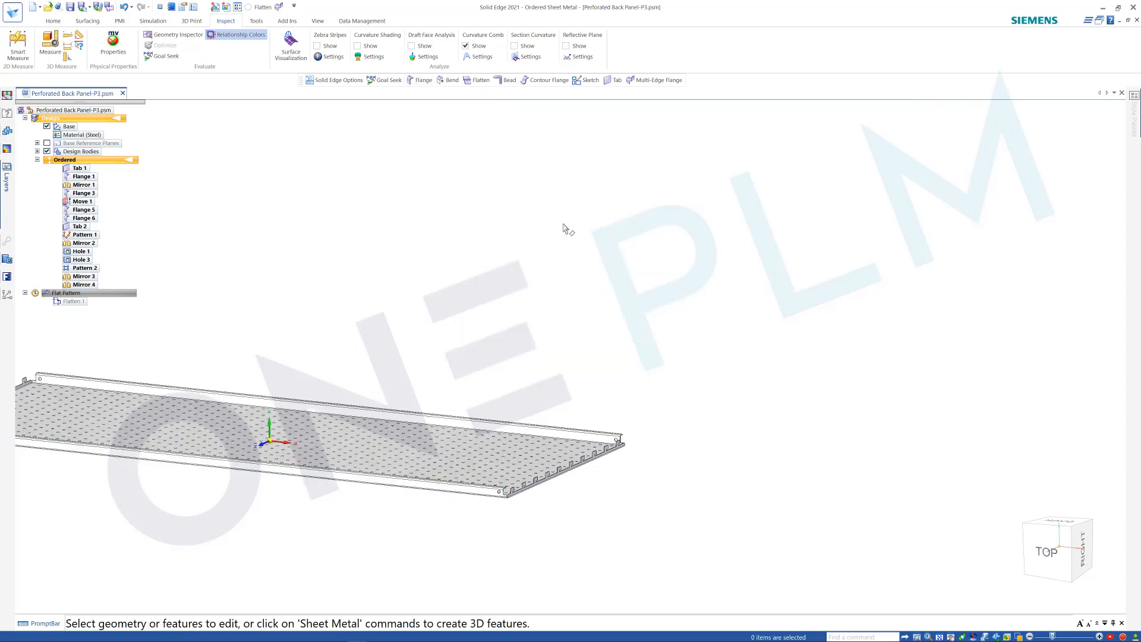
# Check the value and formula of Flange_1_RadiusGlobal in the Variable Table again, and close the table.
pyautogui.rightClick(375, 214)
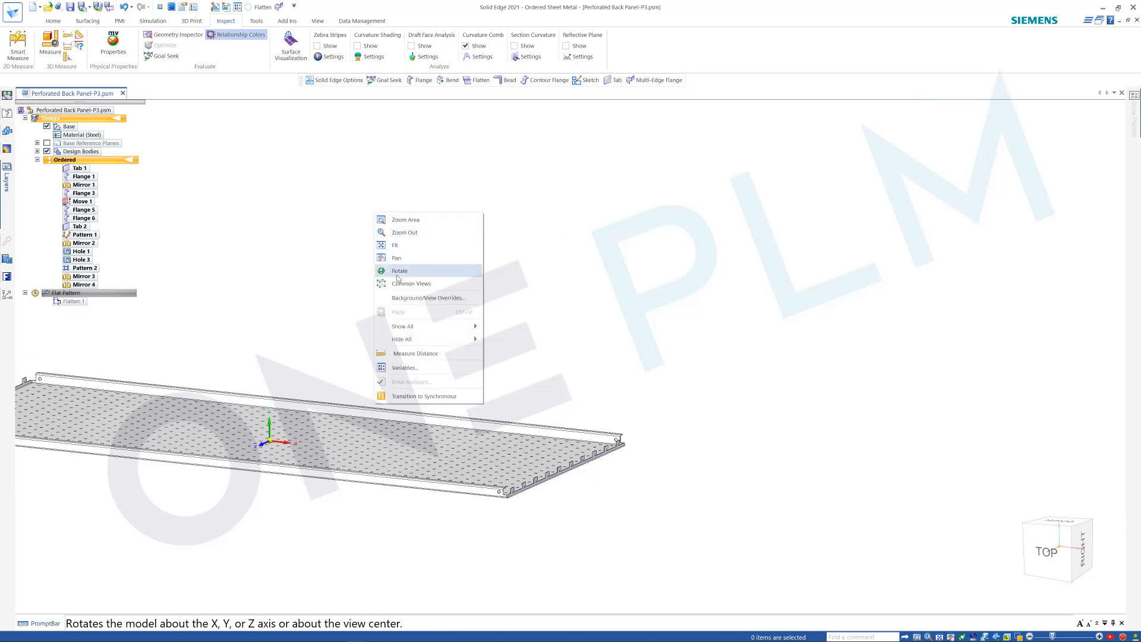
pyautogui.click(404, 367)
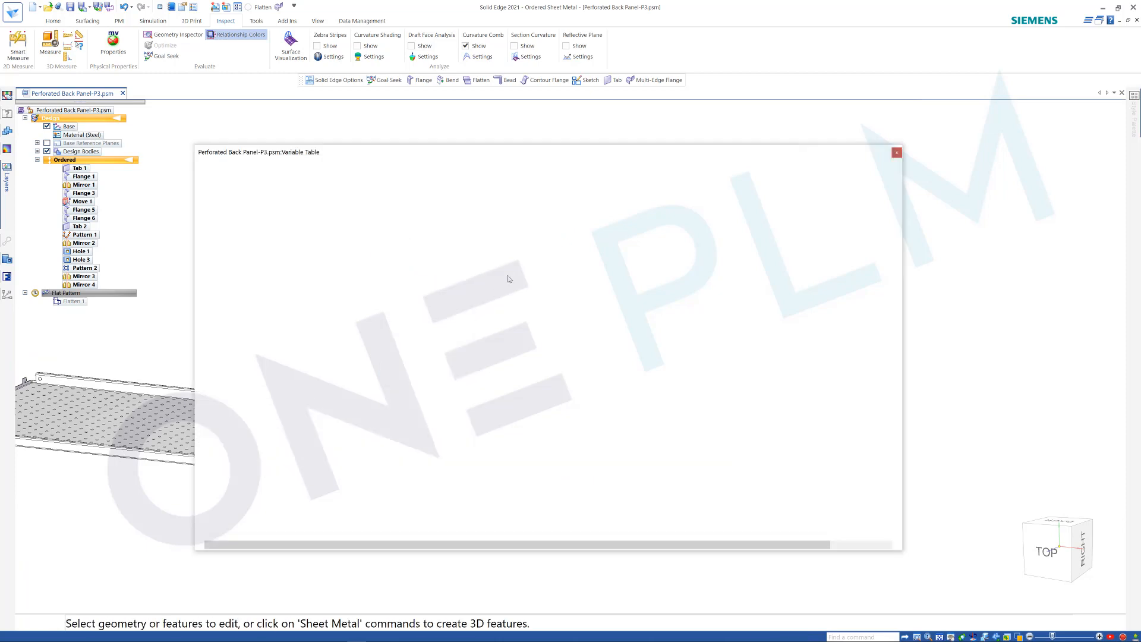
pyautogui.click(208, 221)
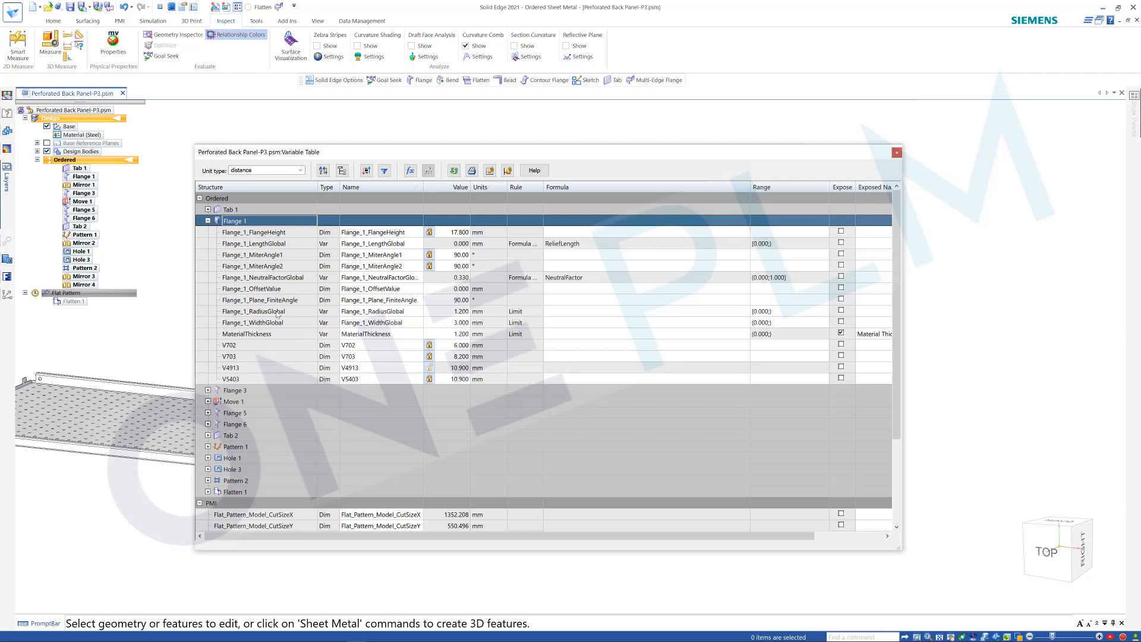
pyautogui.click(897, 152)
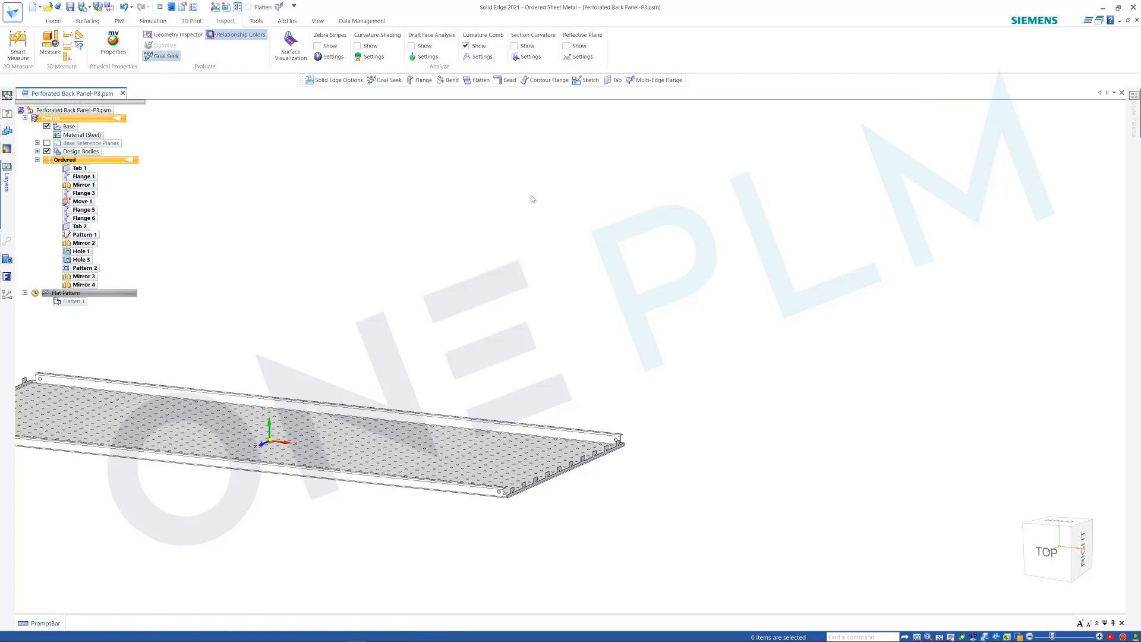
# Run a Goal Seek on the flat pattern's CutSizeY variable with target 551, using Flange_1_RadiusGlobal as the variable to change.
pyautogui.scroll(-3, 624, 244)
pyautogui.scroll(3, 194, 223)
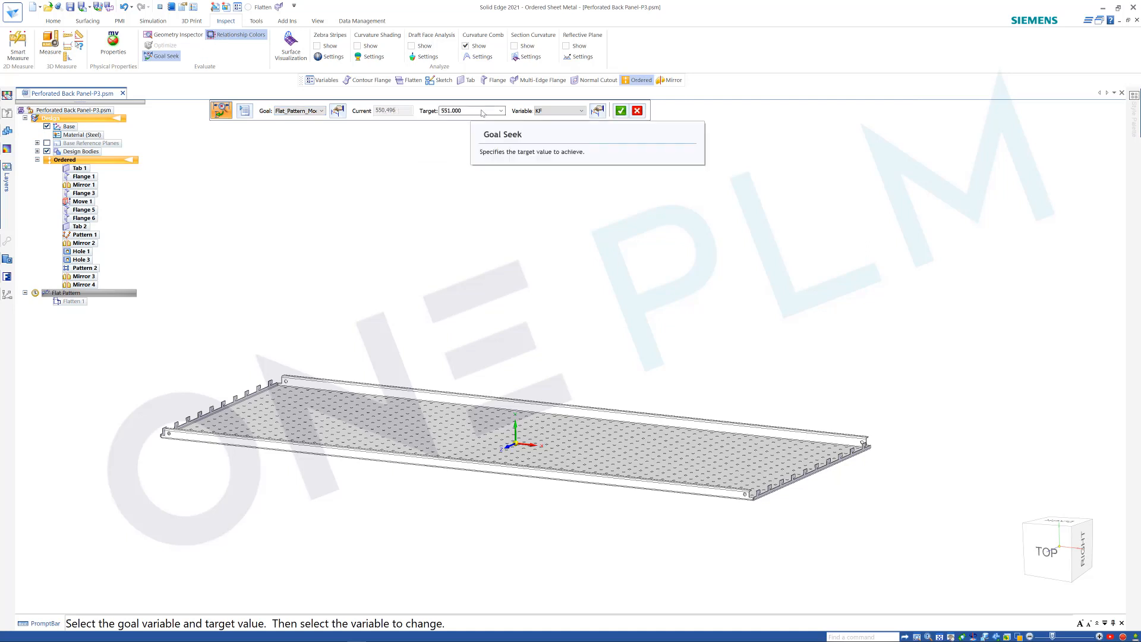
pyautogui.click(558, 111)
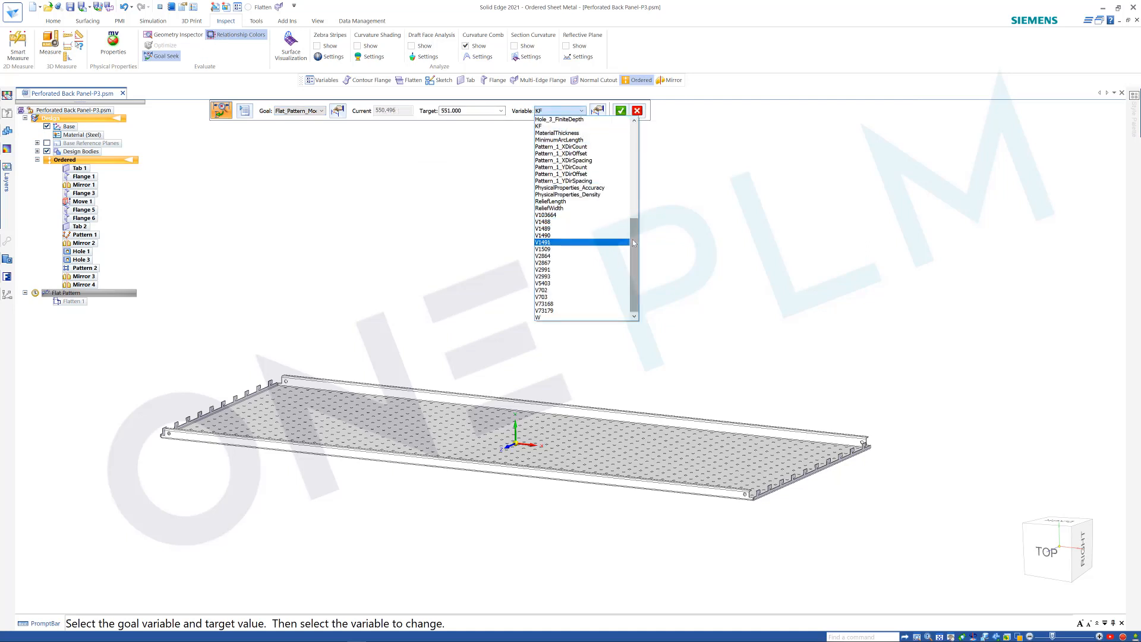
pyautogui.moveTo(634, 243); pyautogui.dragTo(636, 161)
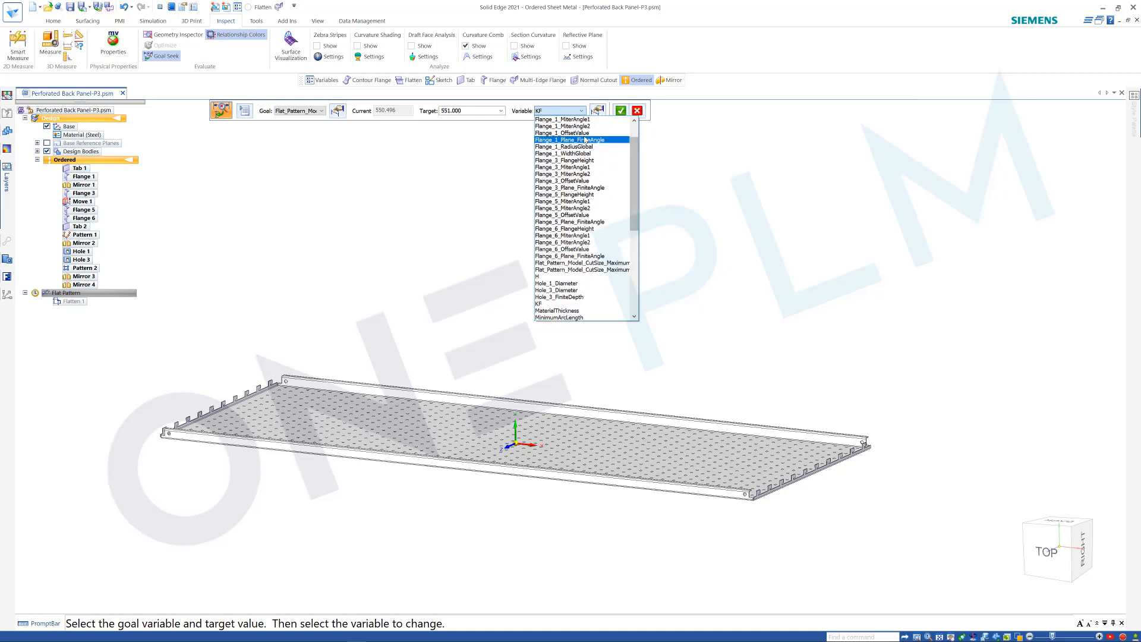
pyautogui.click(577, 146)
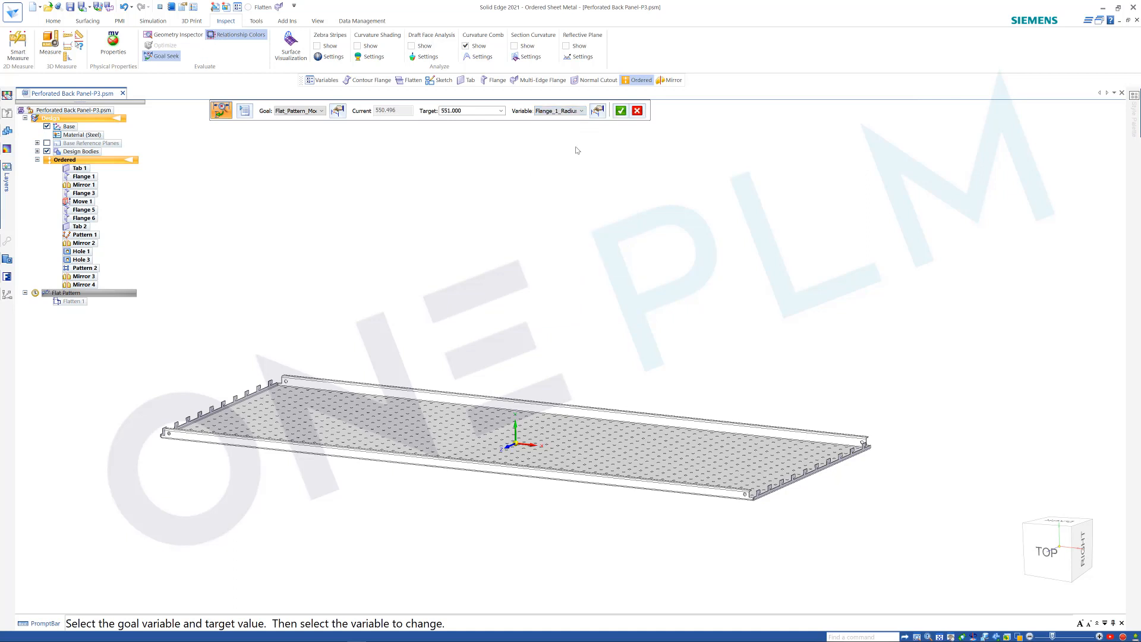
pyautogui.click(620, 111)
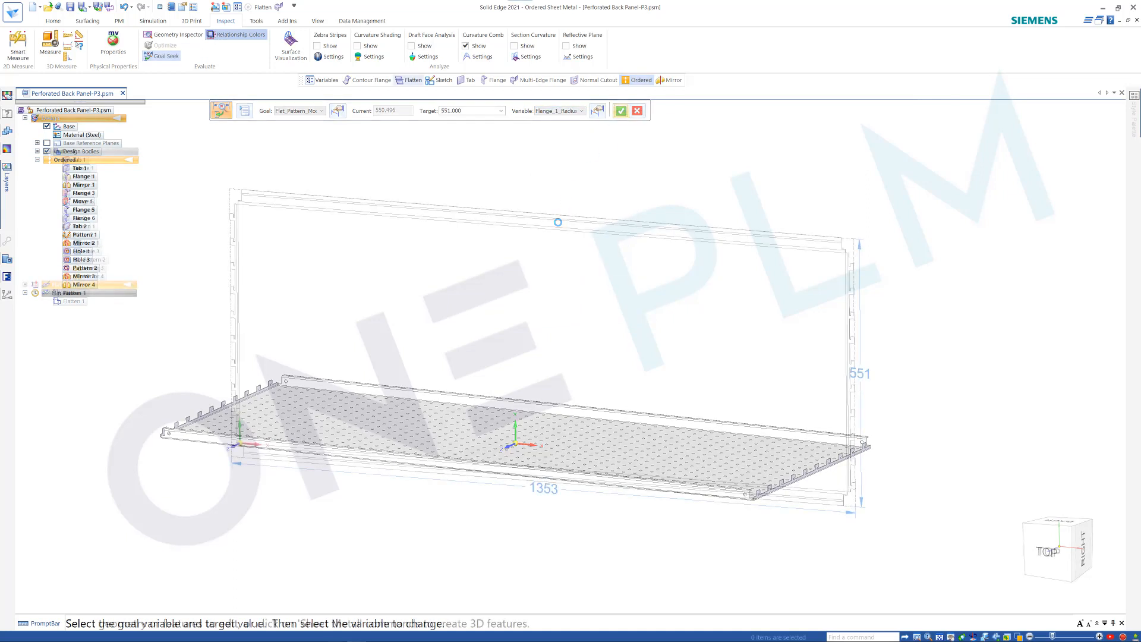